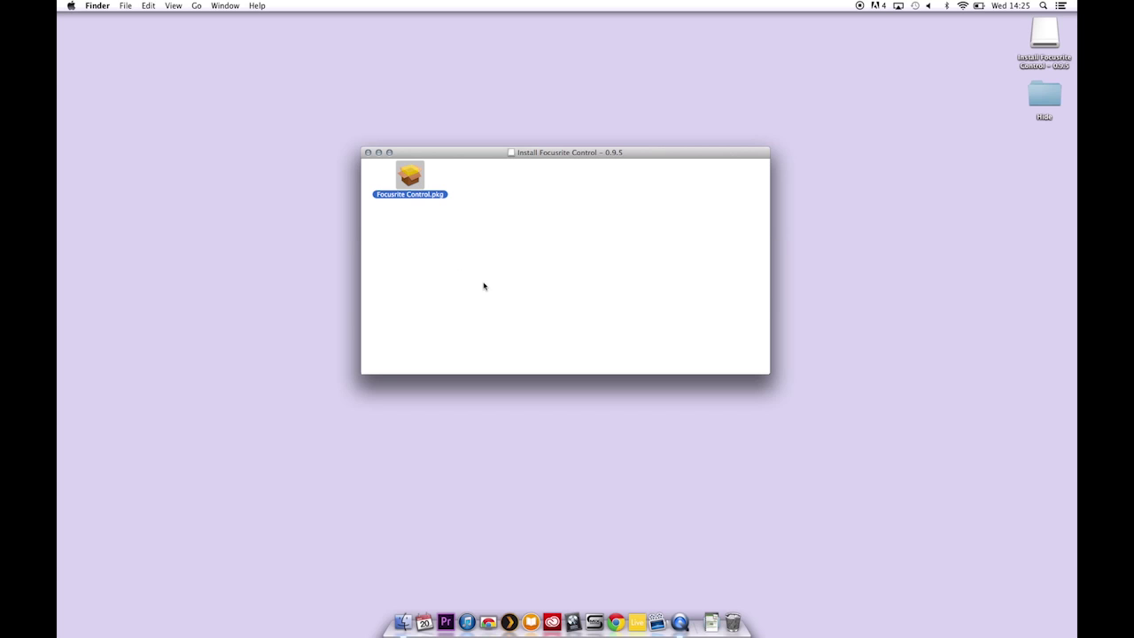
Open Focusrite Control.pkg from the mounted Install Focusrite Control – 0.9.5 disk to start the Installer.
{"action": "double_click", "coordinate": [410, 177]}
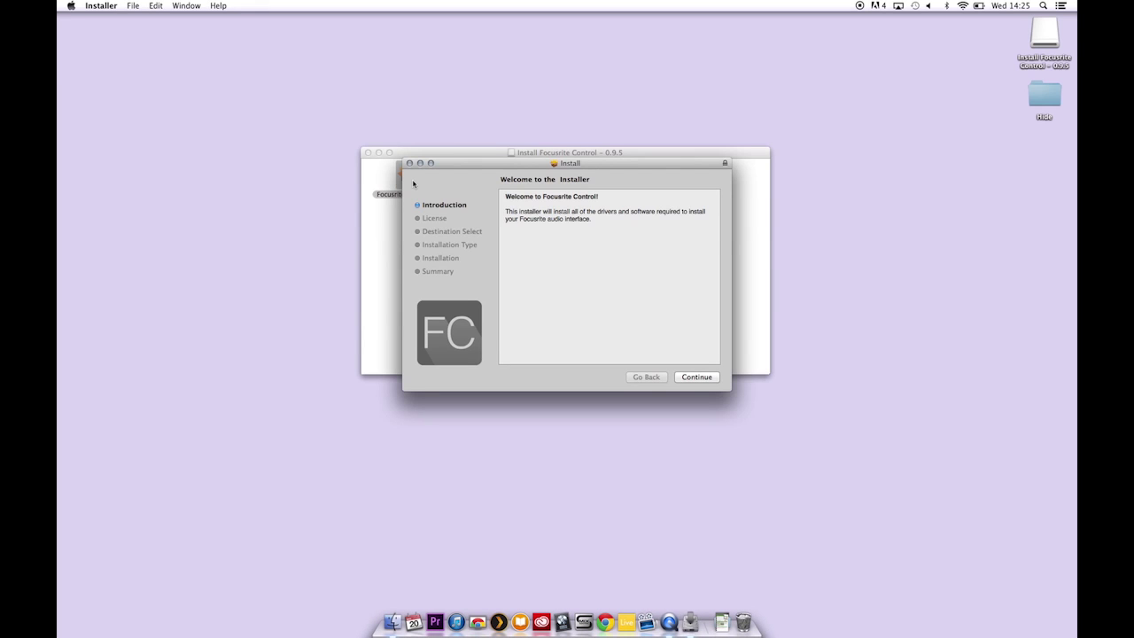
Install Focusrite Control on Macintosh HD, accepting the licence and authorising with the account password.
{"action": "left_click", "coordinate": [708, 377]}
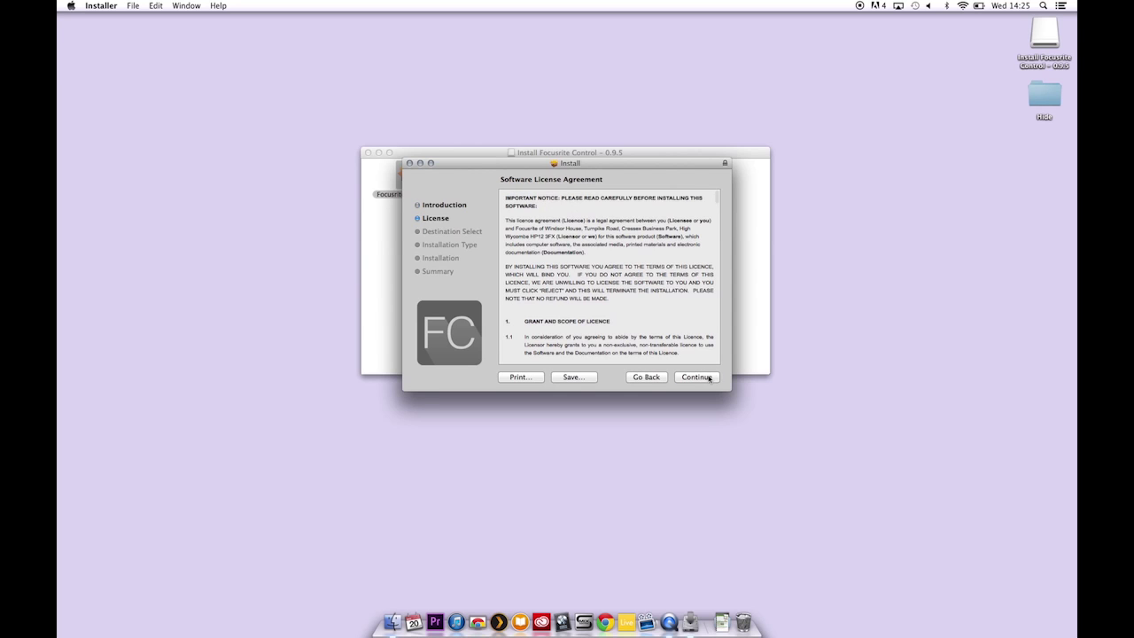
{"action": "left_click", "coordinate": [709, 377]}
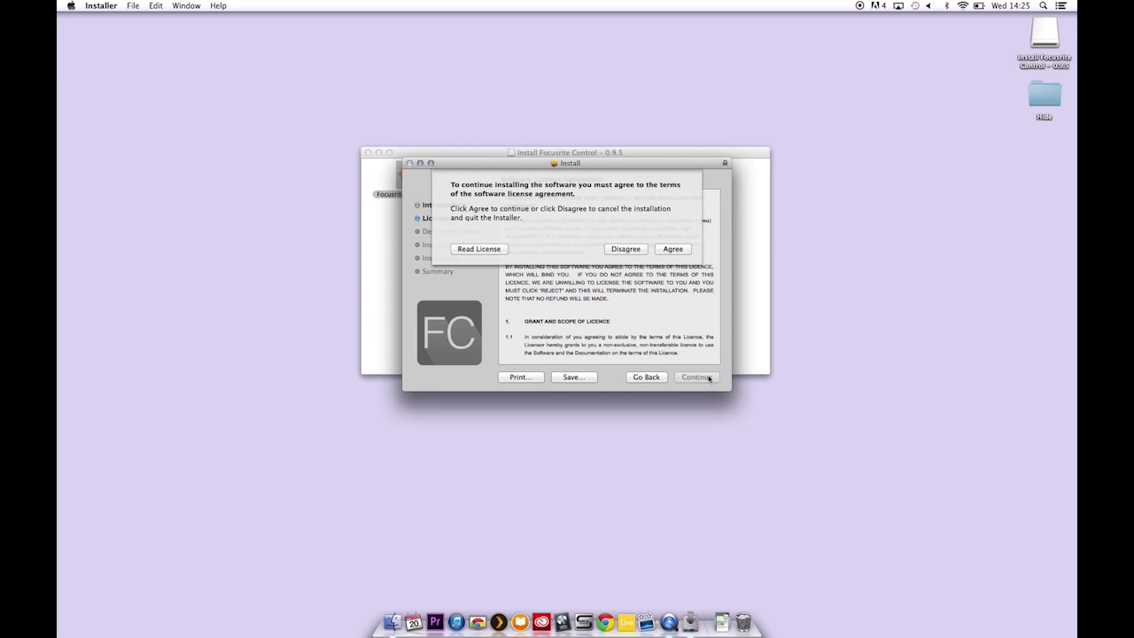
{"action": "left_click", "coordinate": [675, 249]}
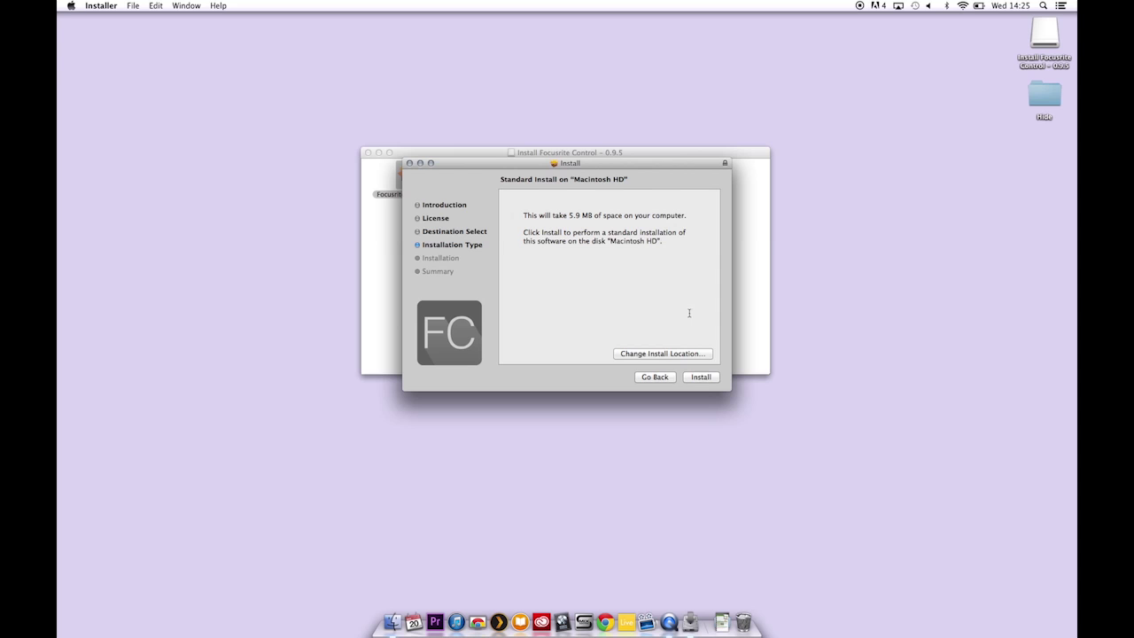
{"action": "left_click", "coordinate": [705, 382]}
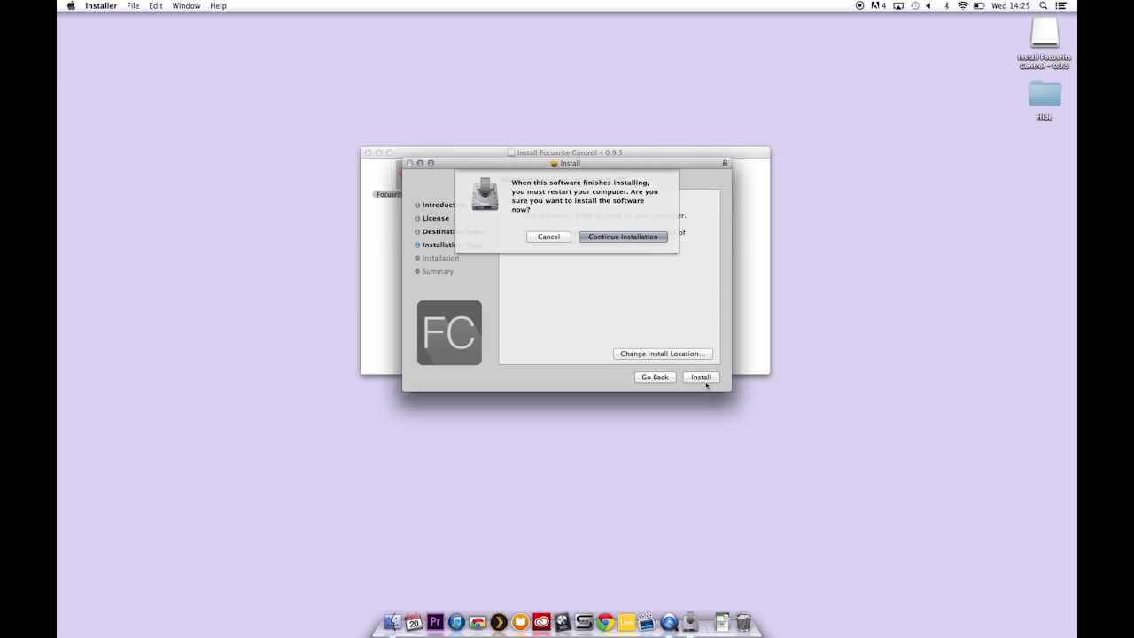
{"action": "left_click", "coordinate": [649, 238]}
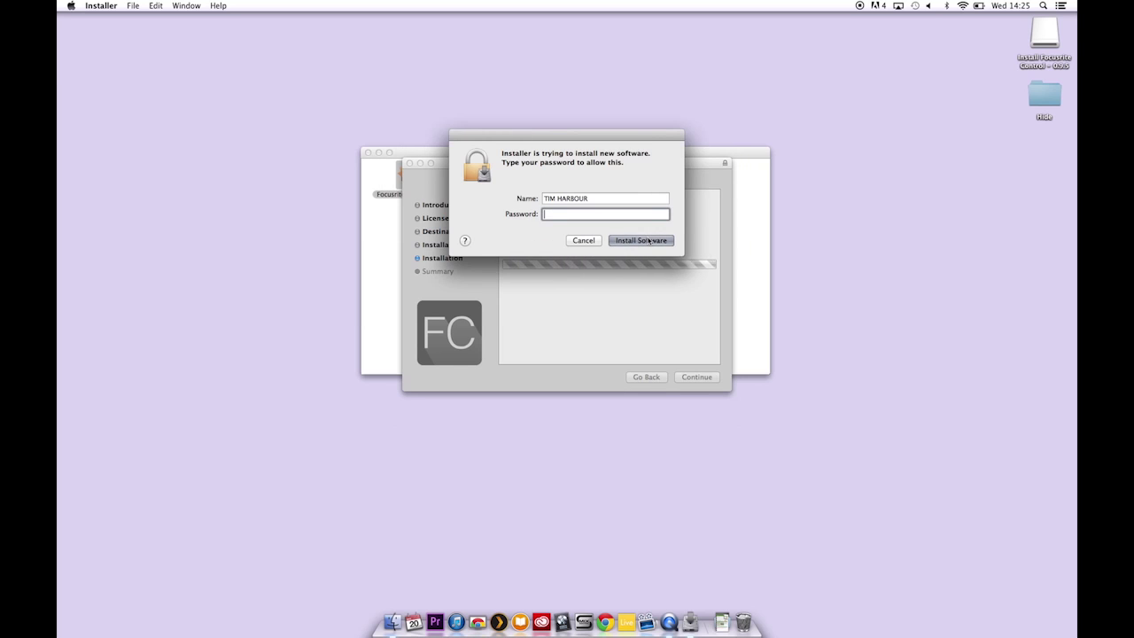
{"action": "type", "text": "••••••"}
{"action": "left_click", "coordinate": [648, 240]}
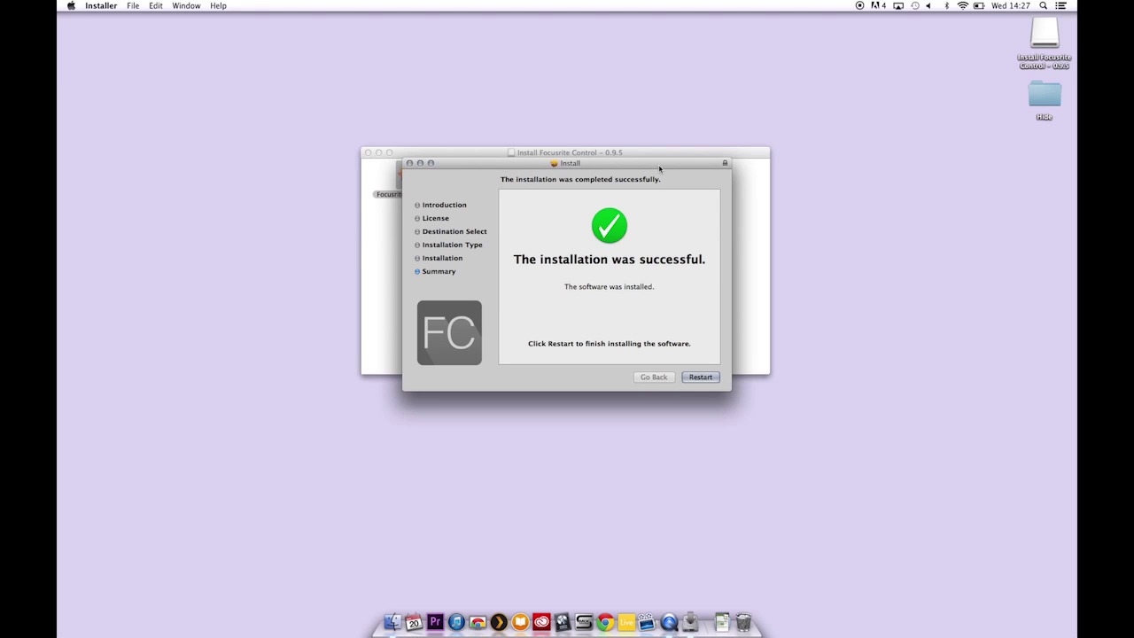
{"action": "left_click", "coordinate": [699, 379]}
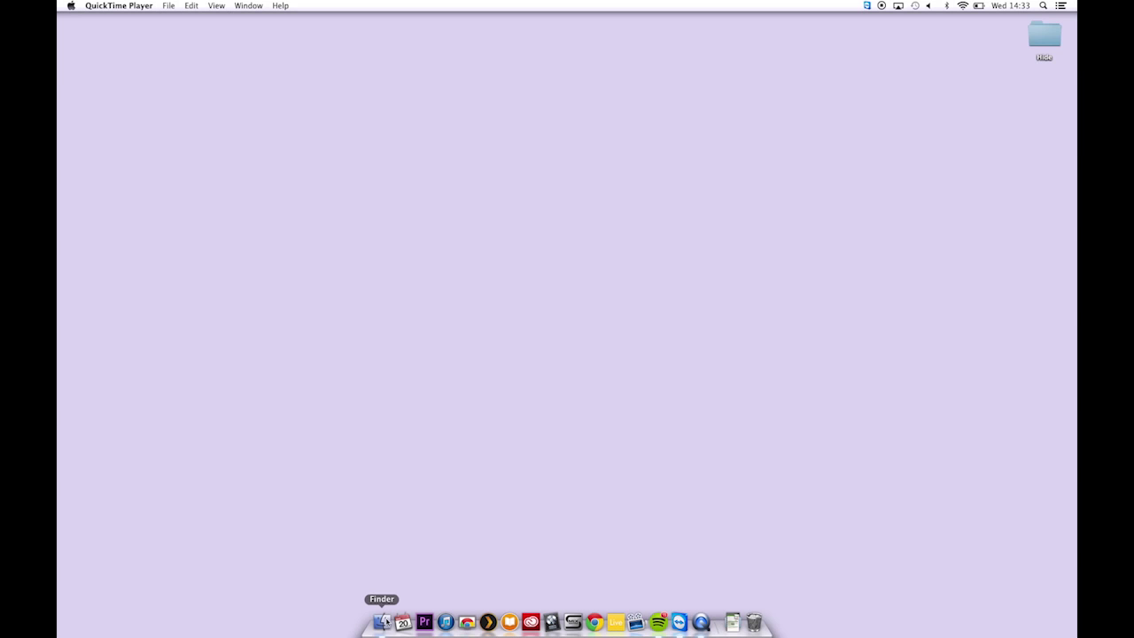
Drag Focusrite Control from the Applications folder into the Dock and launch it from there.
{"action": "left_click", "coordinate": [382, 621]}
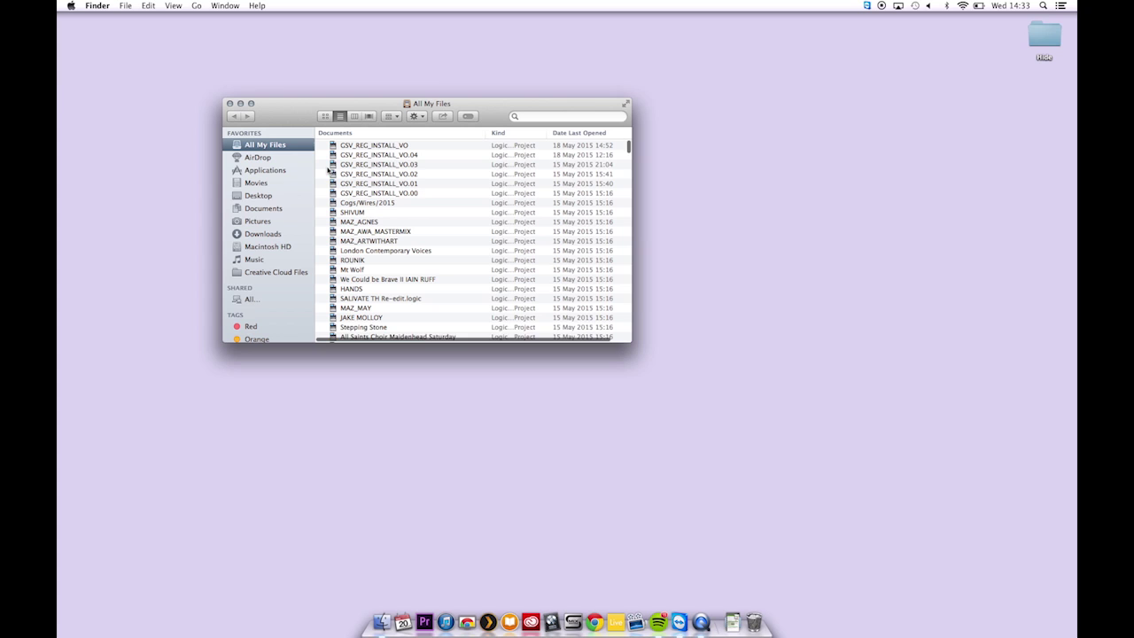
{"action": "left_click", "coordinate": [273, 173]}
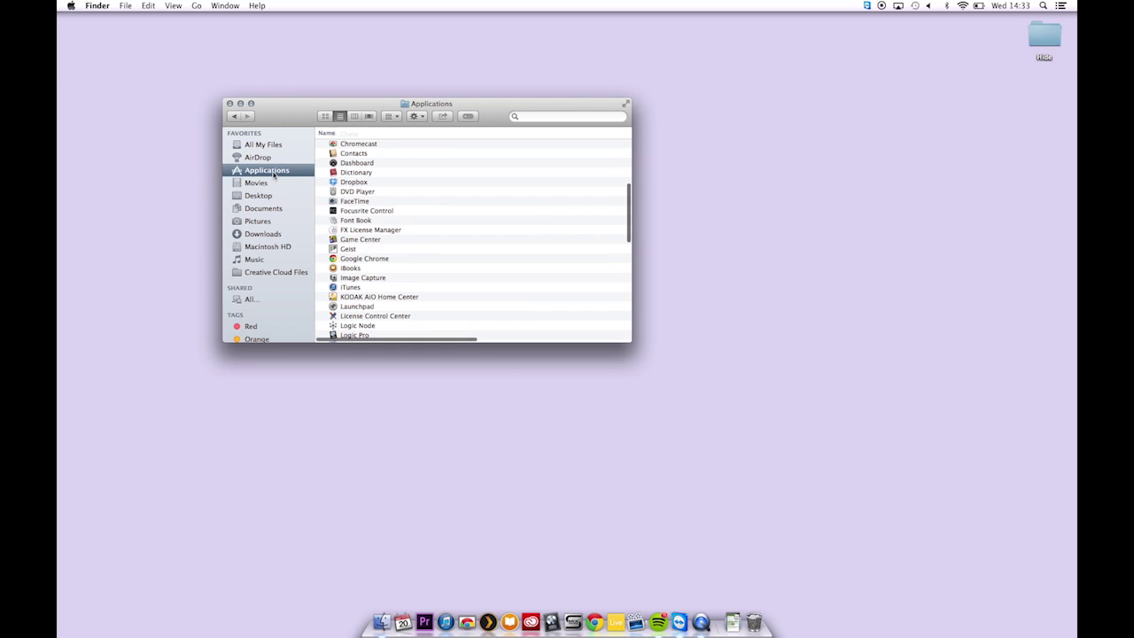
{"action": "left_click", "coordinate": [370, 214]}
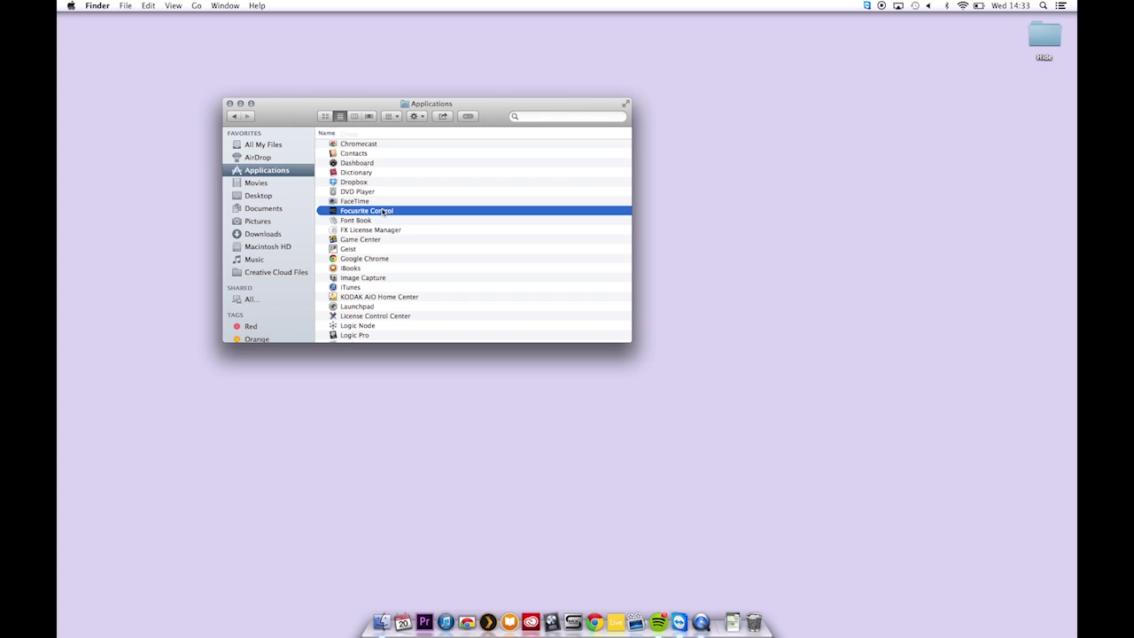
{"action": "left_click_drag", "start_coordinate": [382, 210], "coordinate": [475, 624]}
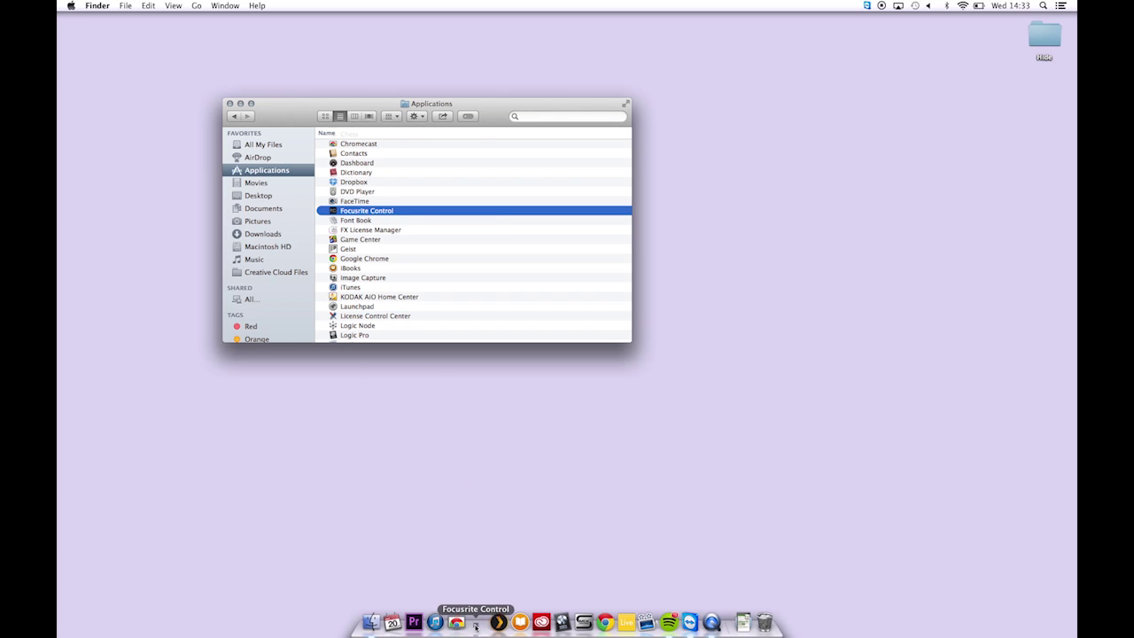
{"action": "left_click", "coordinate": [478, 623]}
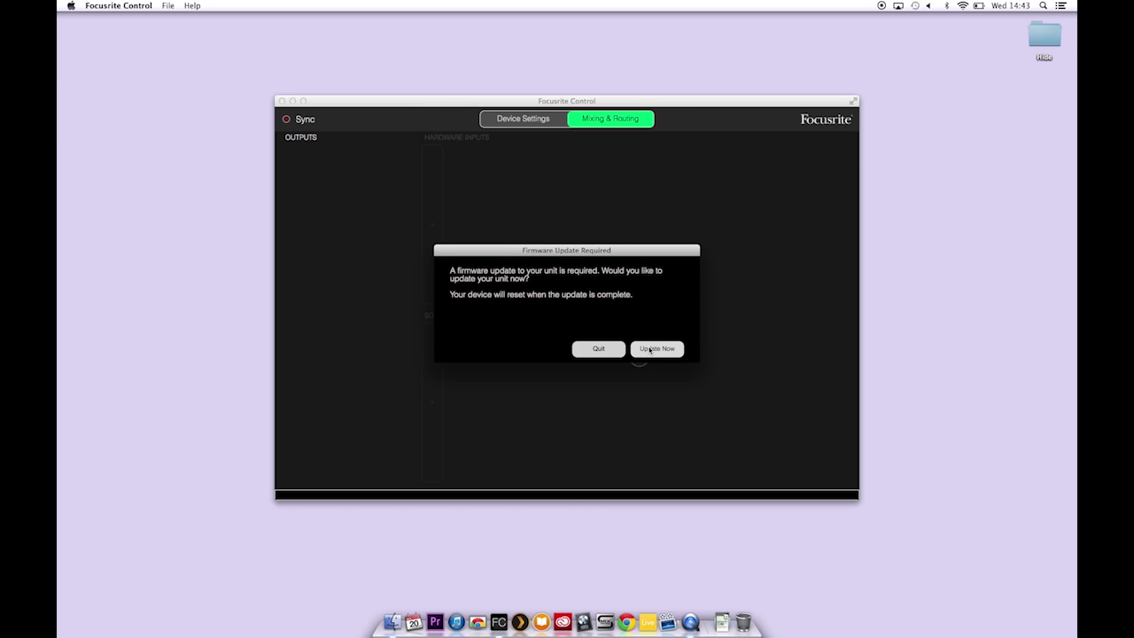
Run the required firmware update so the Clarett 8Pre shows as connected.
{"action": "left_click", "coordinate": [649, 349]}
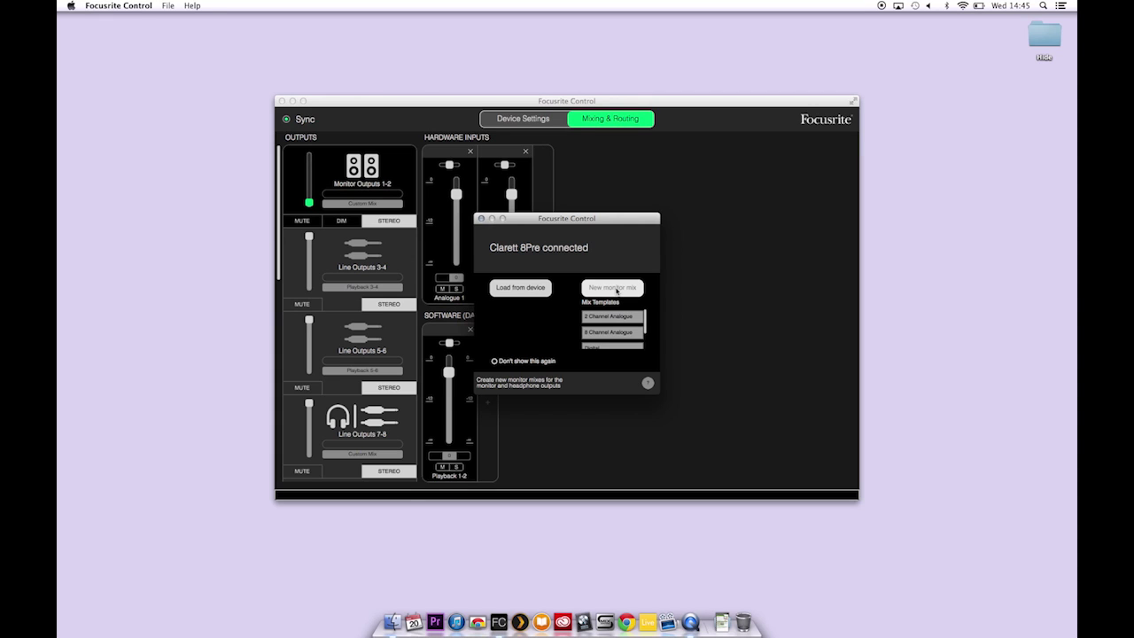
Start a blank monitor mix from the Clarett 8Pre connected dialog.
{"action": "left_click", "coordinate": [524, 293]}
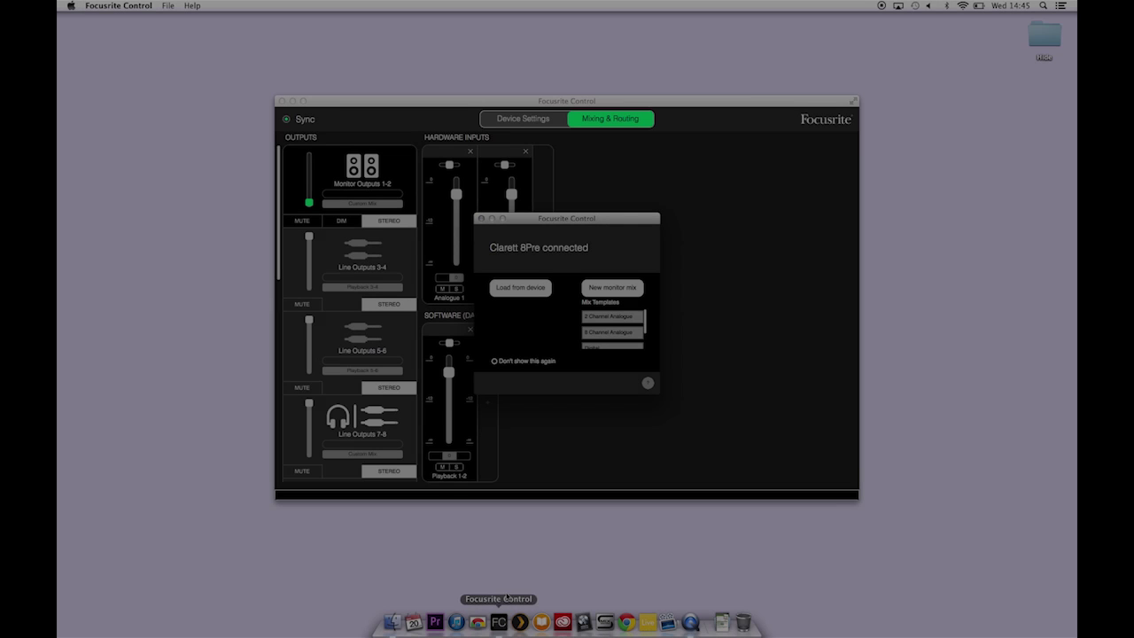
{"action": "scroll", "coordinate": [611, 337], "scroll_direction": "down", "scroll_amount": 3}
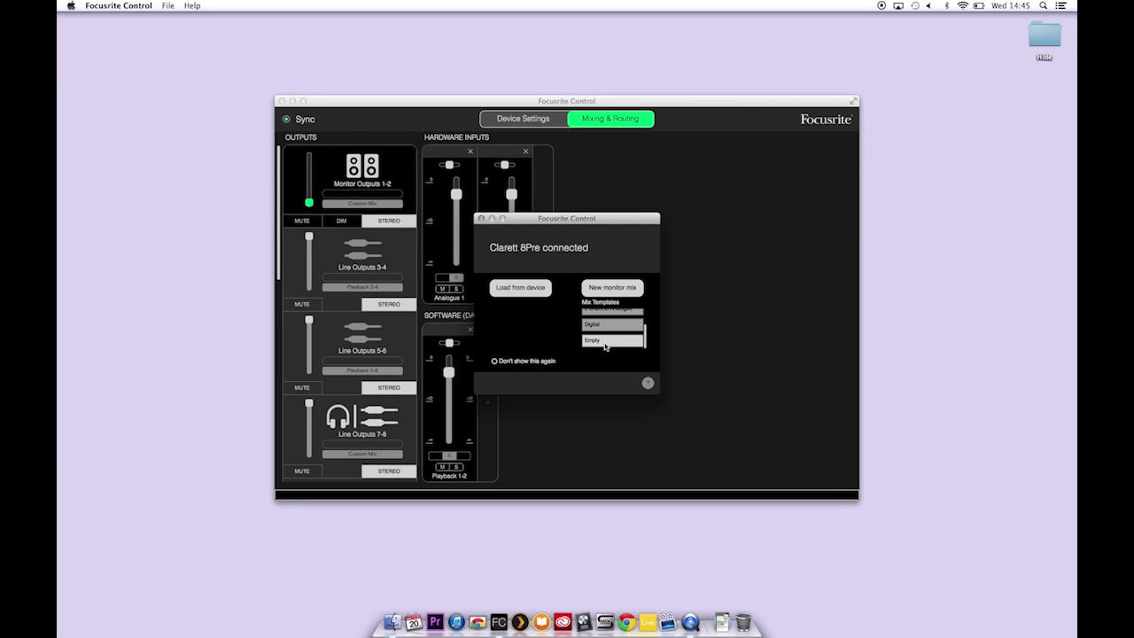
{"action": "scroll", "coordinate": [607, 346], "scroll_direction": "up", "scroll_amount": 3}
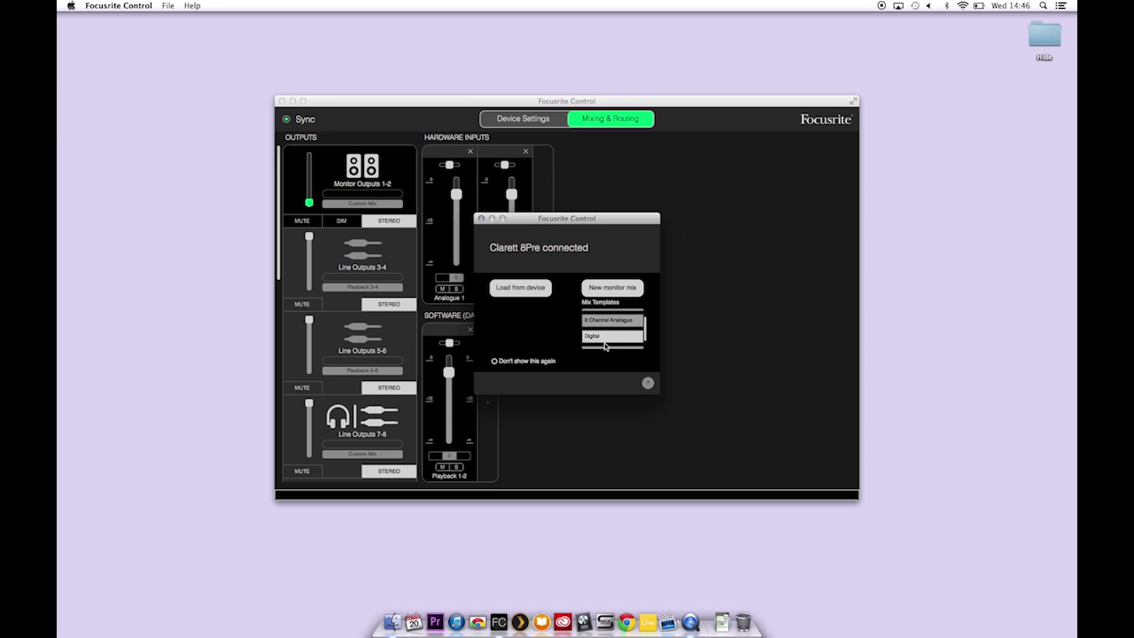
{"action": "left_click", "coordinate": [610, 292]}
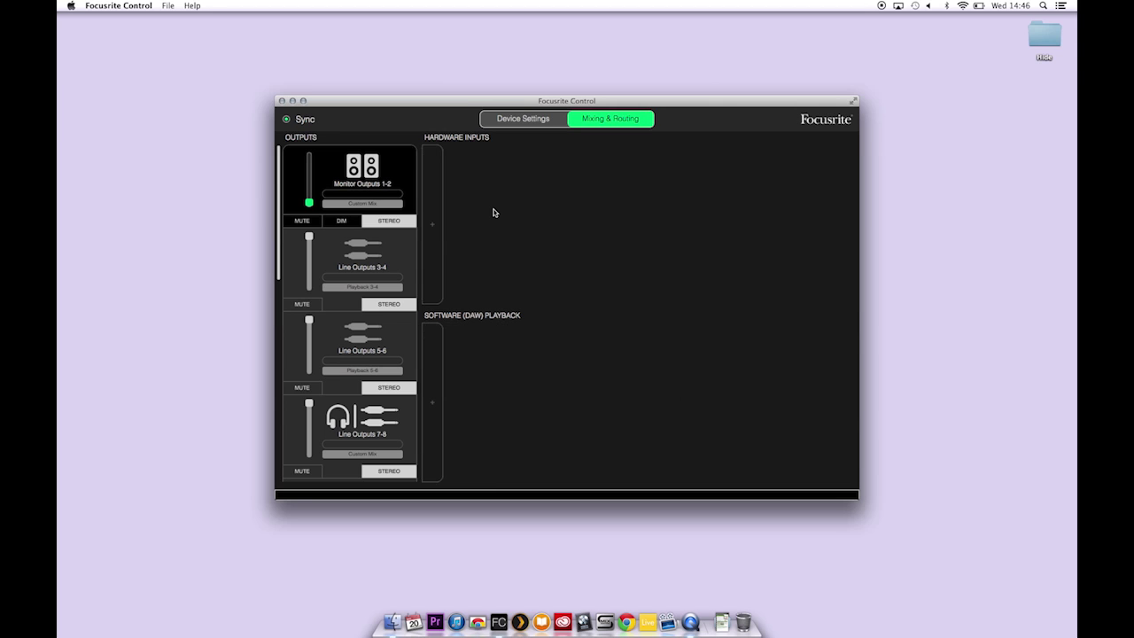
In the input list, try adding then removing Analogue 1–4 and S/PDIF 1–2.
{"action": "left_click", "coordinate": [434, 220]}
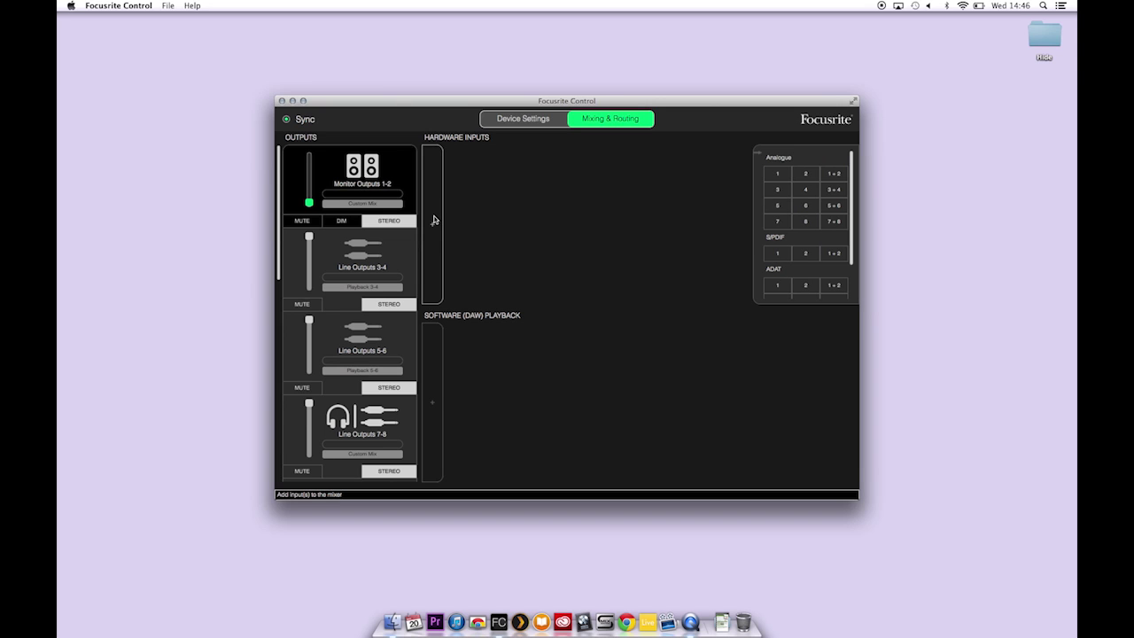
{"action": "left_click", "coordinate": [776, 175]}
{"action": "left_click", "coordinate": [804, 174]}
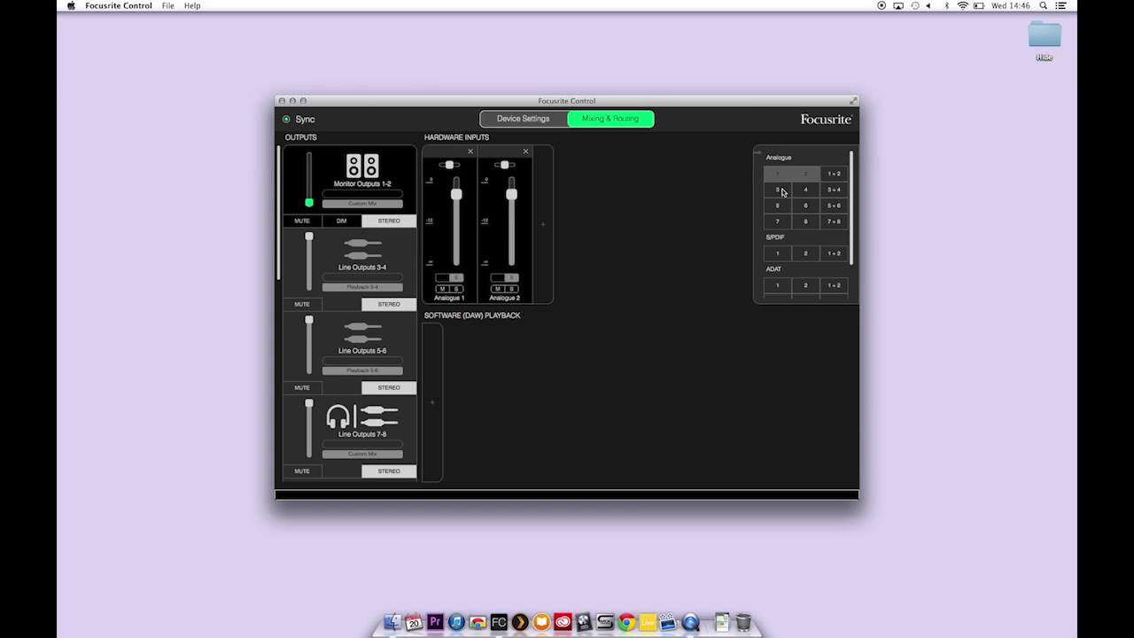
{"action": "left_click", "coordinate": [780, 189]}
{"action": "left_click", "coordinate": [802, 191]}
{"action": "left_click", "coordinate": [797, 192]}
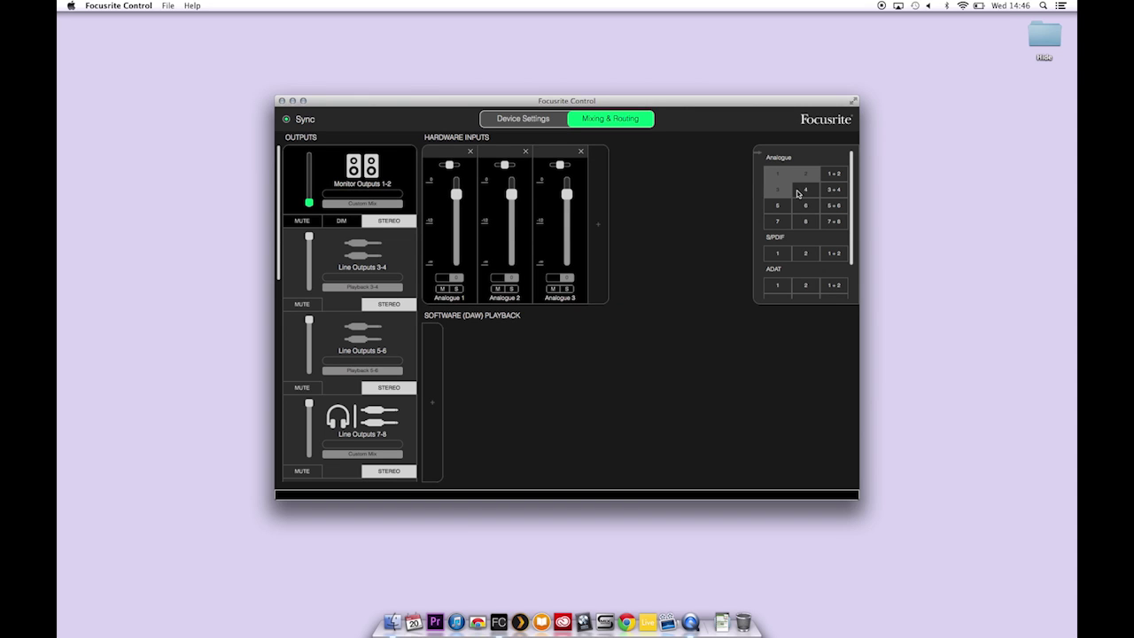
{"action": "left_click", "coordinate": [777, 189]}
{"action": "left_click", "coordinate": [807, 174]}
{"action": "left_click", "coordinate": [779, 174]}
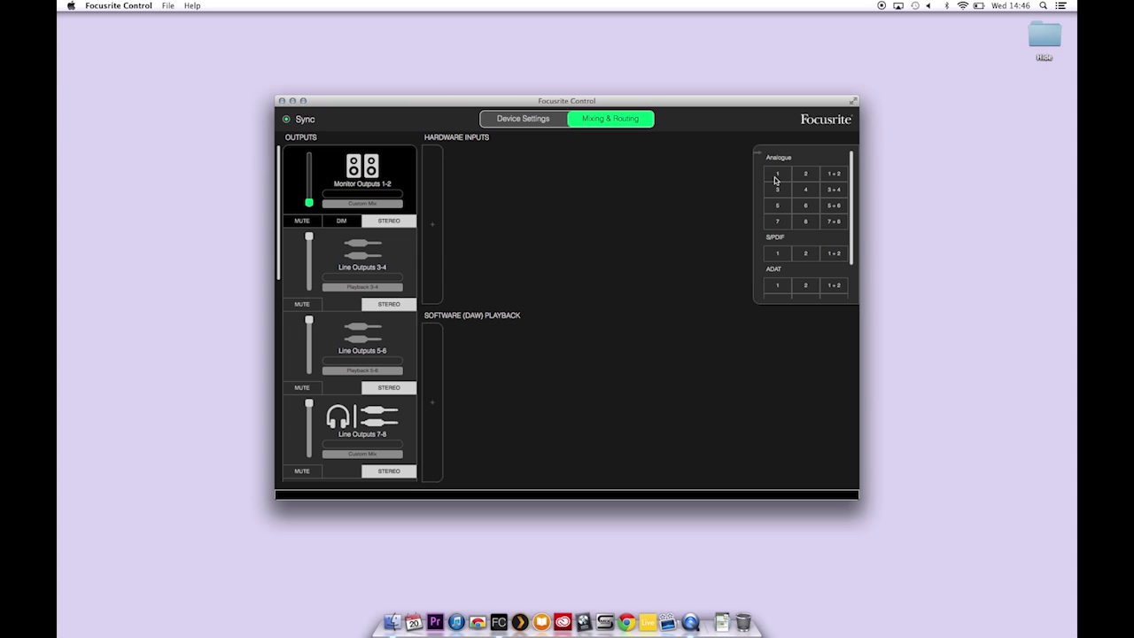
{"action": "left_click", "coordinate": [778, 254]}
{"action": "left_click", "coordinate": [802, 257]}
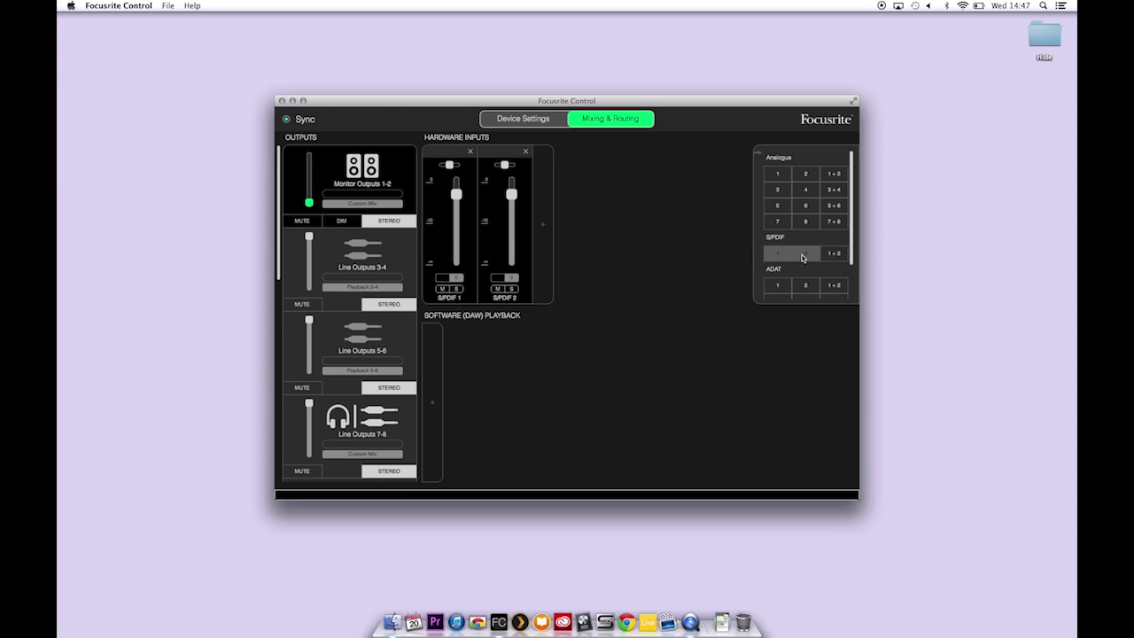
{"action": "left_click", "coordinate": [802, 258]}
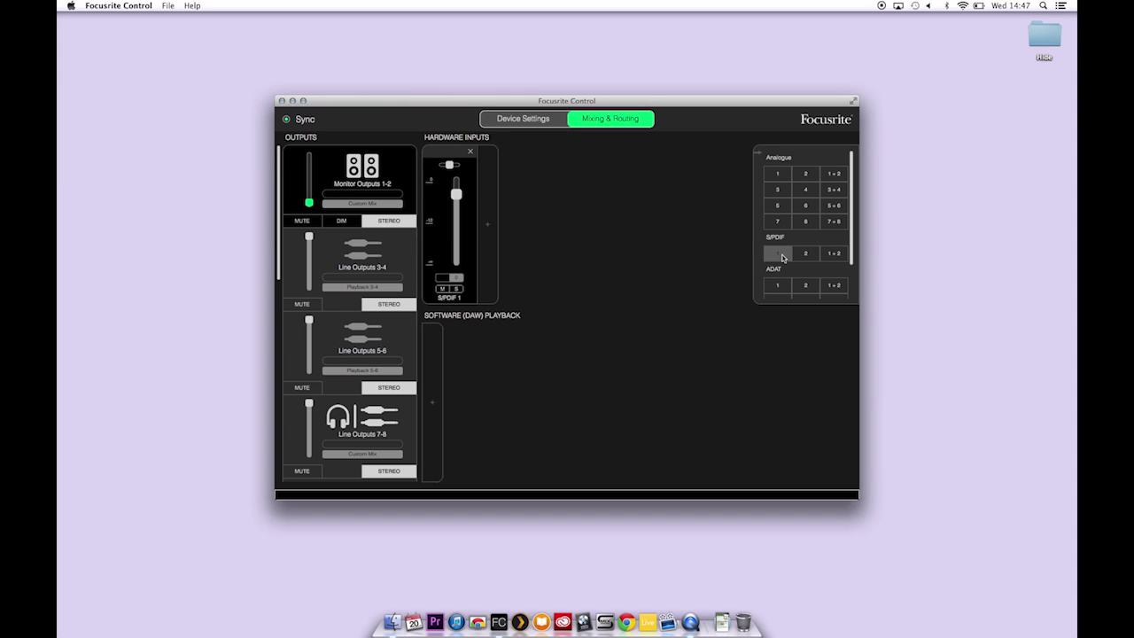
{"action": "left_click", "coordinate": [779, 256]}
Try adding ADAT 1–4 to the mix, then remove all four again.
{"action": "left_click", "coordinate": [783, 285]}
{"action": "left_click", "coordinate": [804, 286]}
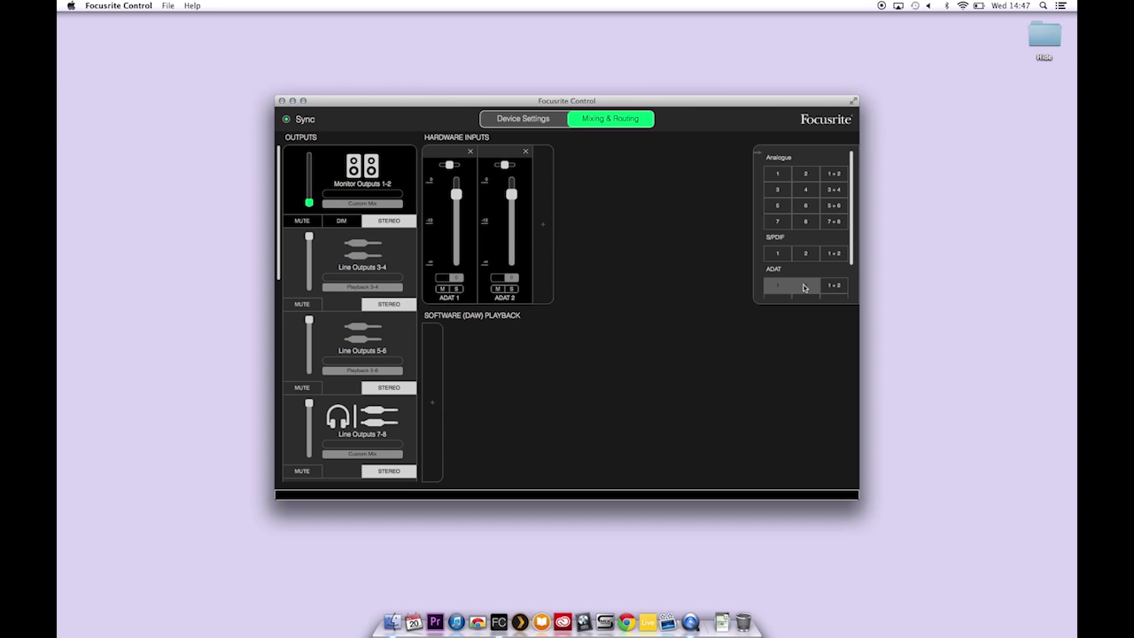
{"action": "scroll", "coordinate": [804, 286], "scroll_direction": "down", "scroll_amount": 3}
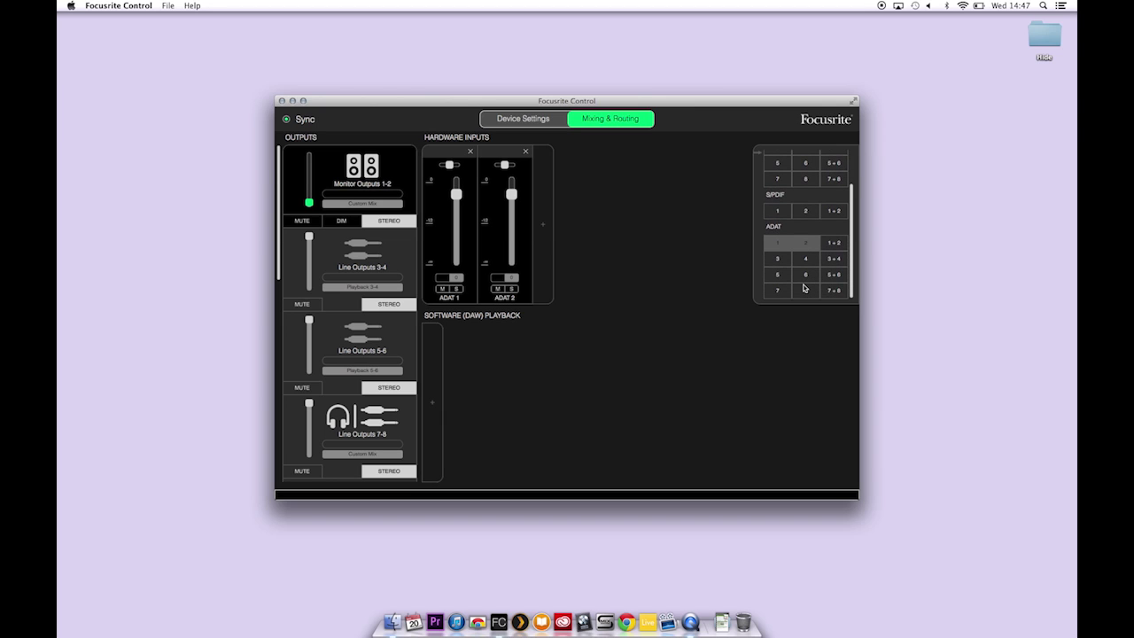
{"action": "left_click", "coordinate": [778, 258]}
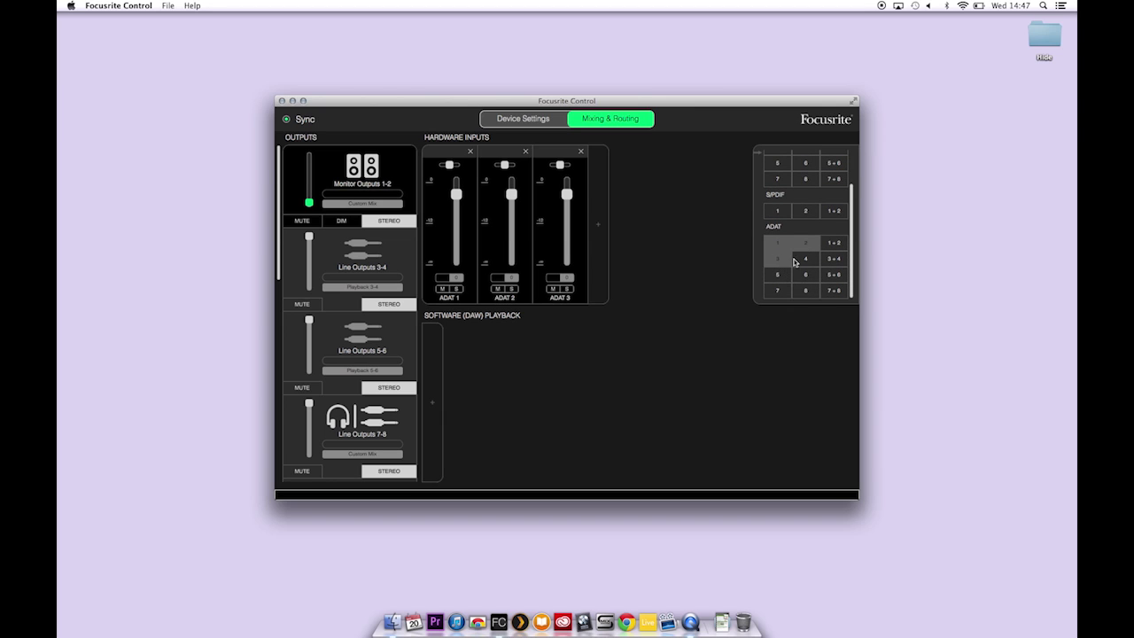
{"action": "left_click", "coordinate": [804, 260]}
{"action": "left_click", "coordinate": [804, 260]}
{"action": "left_click", "coordinate": [778, 258]}
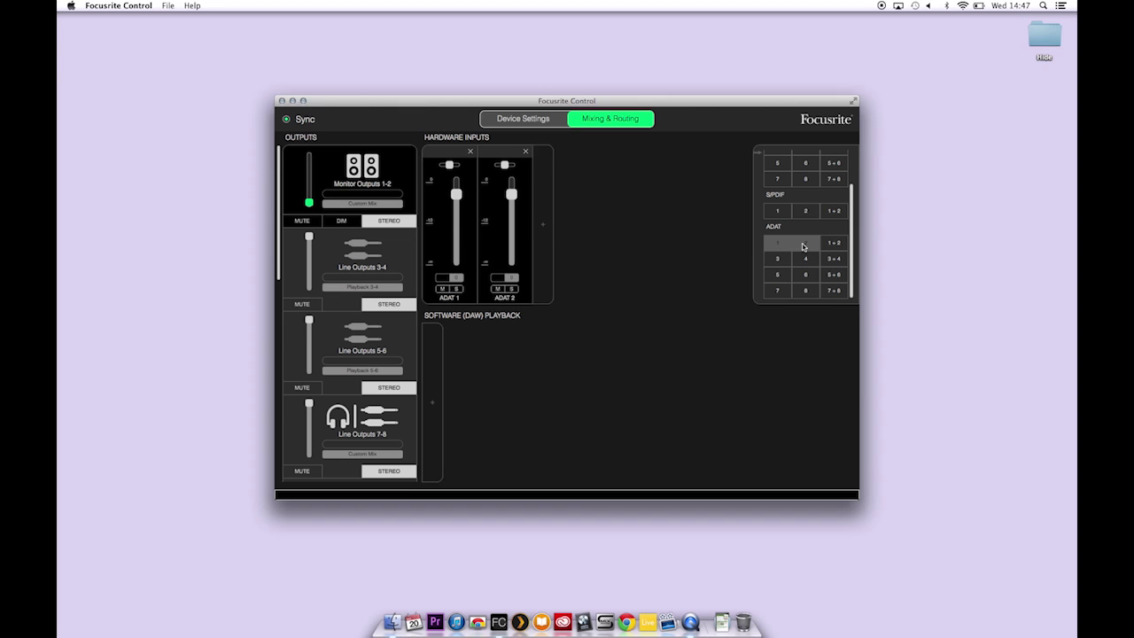
{"action": "left_click", "coordinate": [800, 244]}
{"action": "left_click", "coordinate": [780, 244]}
{"action": "scroll", "coordinate": [781, 244], "scroll_direction": "up", "scroll_amount": 3}
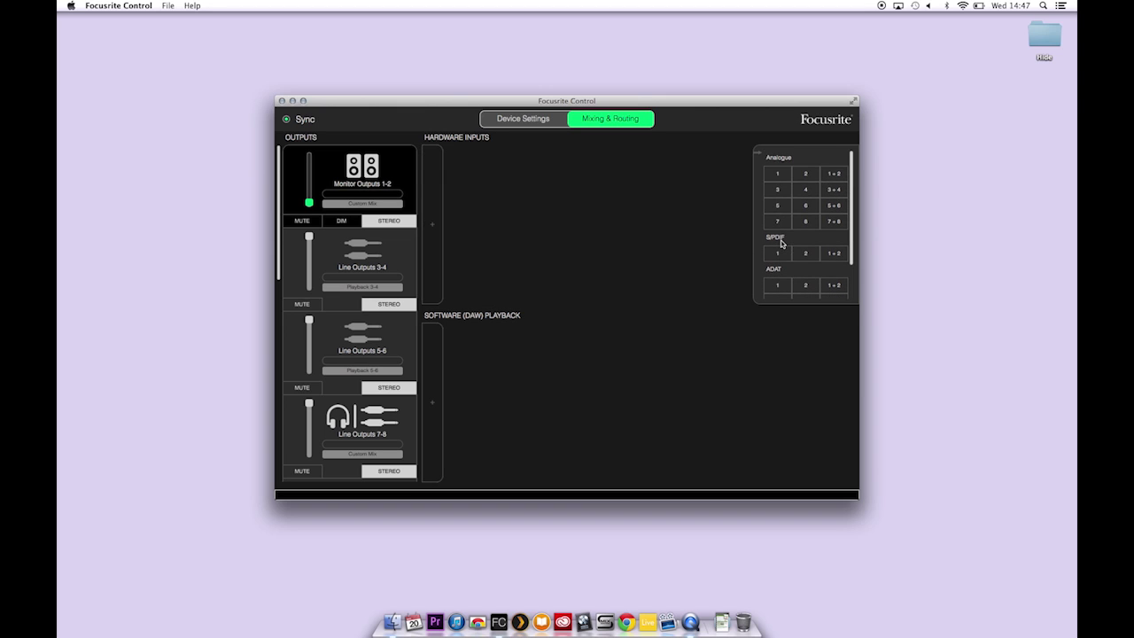
Add Analogue 1, 2, 3 and 4 as the mix's hardware inputs.
{"action": "left_click", "coordinate": [777, 173]}
{"action": "left_click", "coordinate": [805, 174]}
{"action": "left_click", "coordinate": [778, 189]}
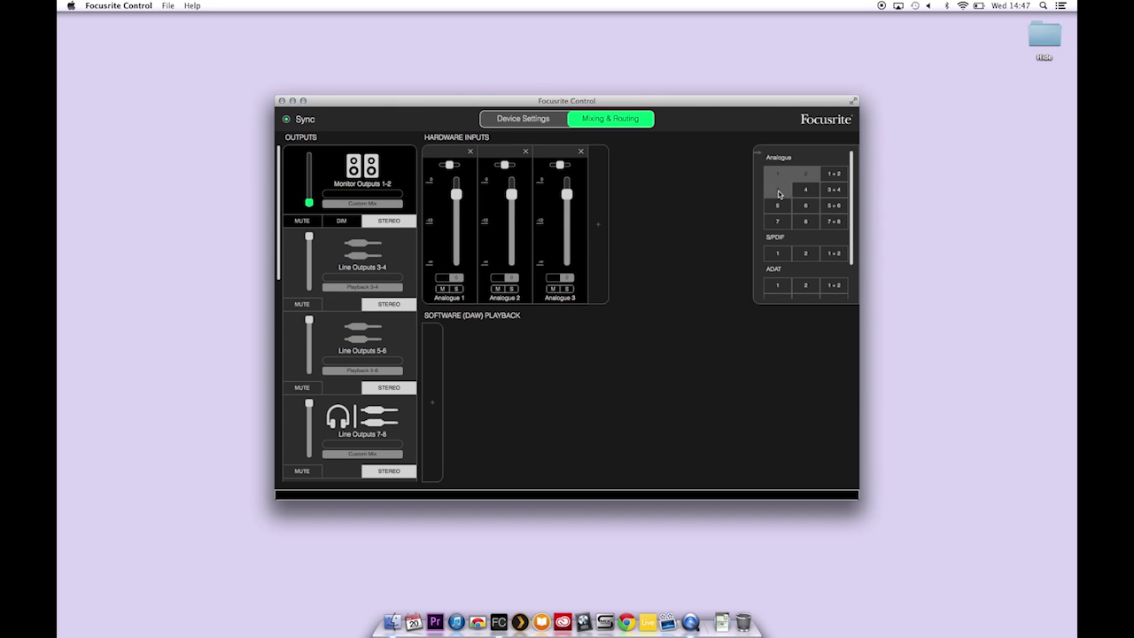
{"action": "left_click", "coordinate": [803, 193]}
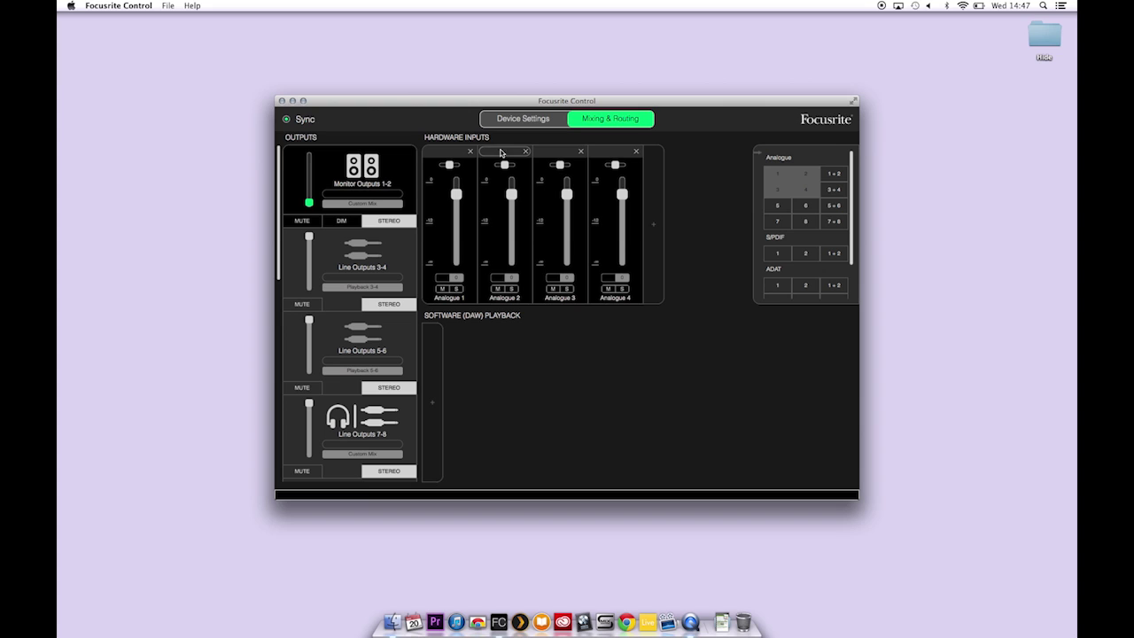
Nickname Analogue 1–4 as Guitar Mic, Guitar DI, Bass and Vocals.
{"action": "left_click", "coordinate": [450, 151]}
{"action": "type", "text": "Guitar Mic"}
{"action": "key", "text": "Tab"}
{"action": "type", "text": "Gui"}
{"action": "type", "text": "tar"}
{"action": "type", "text": "ar"}
{"action": "type", "text": " DI"}
{"action": "key", "text": "Tab"}
{"action": "type", "text": "Bass"}
{"action": "key", "text": "Tab"}
{"action": "type", "text": "Vocals"}
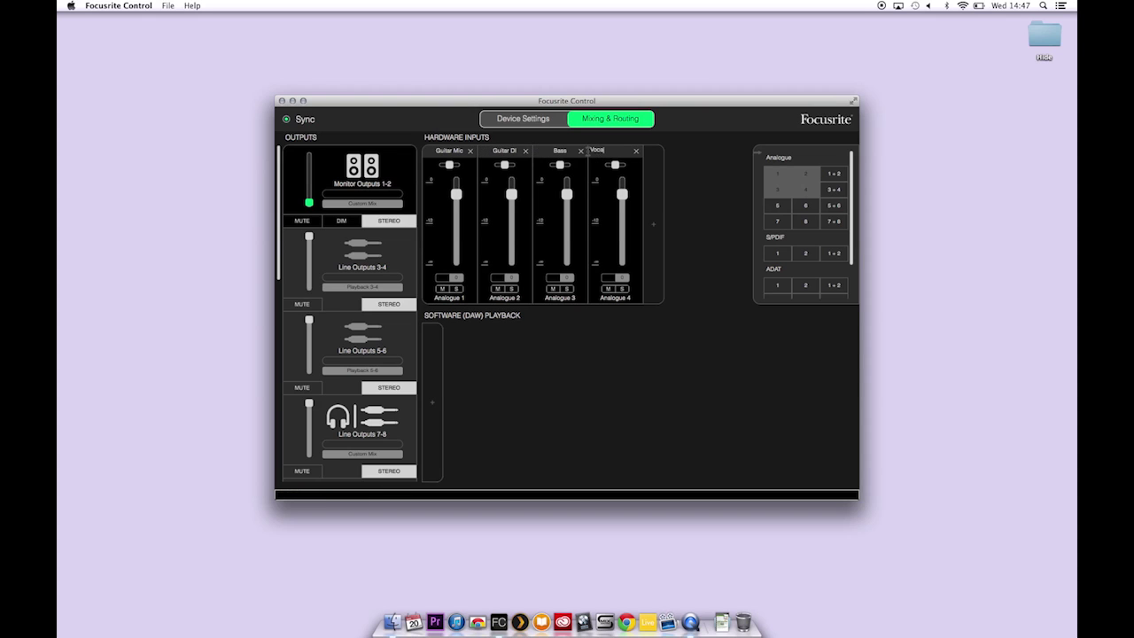
{"action": "left_click", "coordinate": [632, 334]}
Add Playback 1-2 to the mix as a single stereo software channel.
{"action": "left_click", "coordinate": [430, 401]}
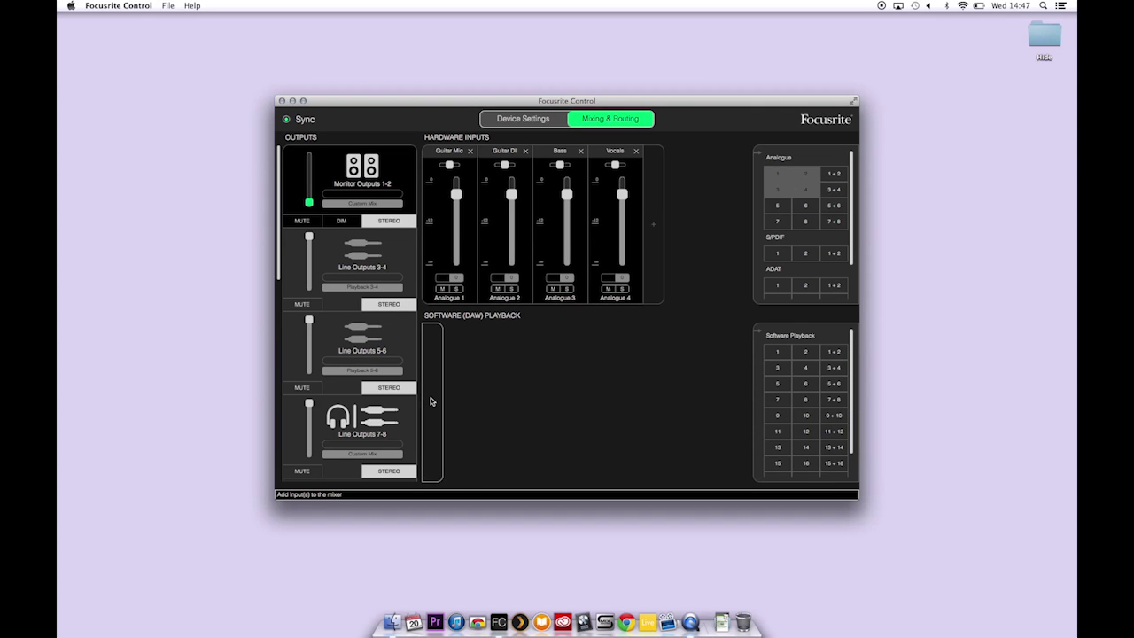
{"action": "left_click", "coordinate": [779, 355]}
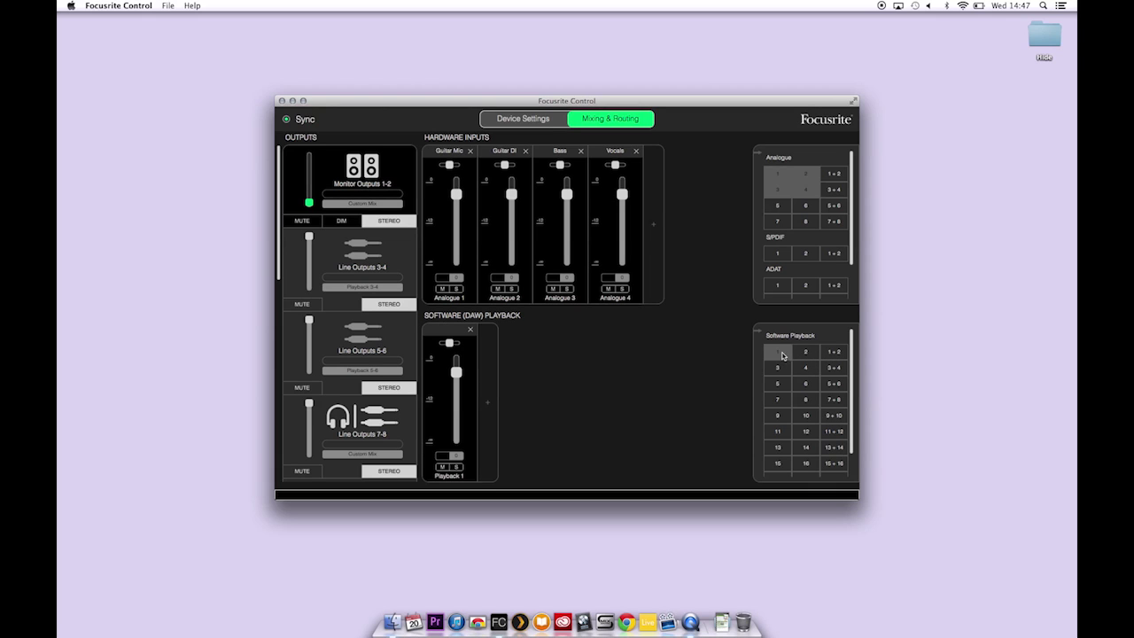
{"action": "left_click", "coordinate": [806, 354]}
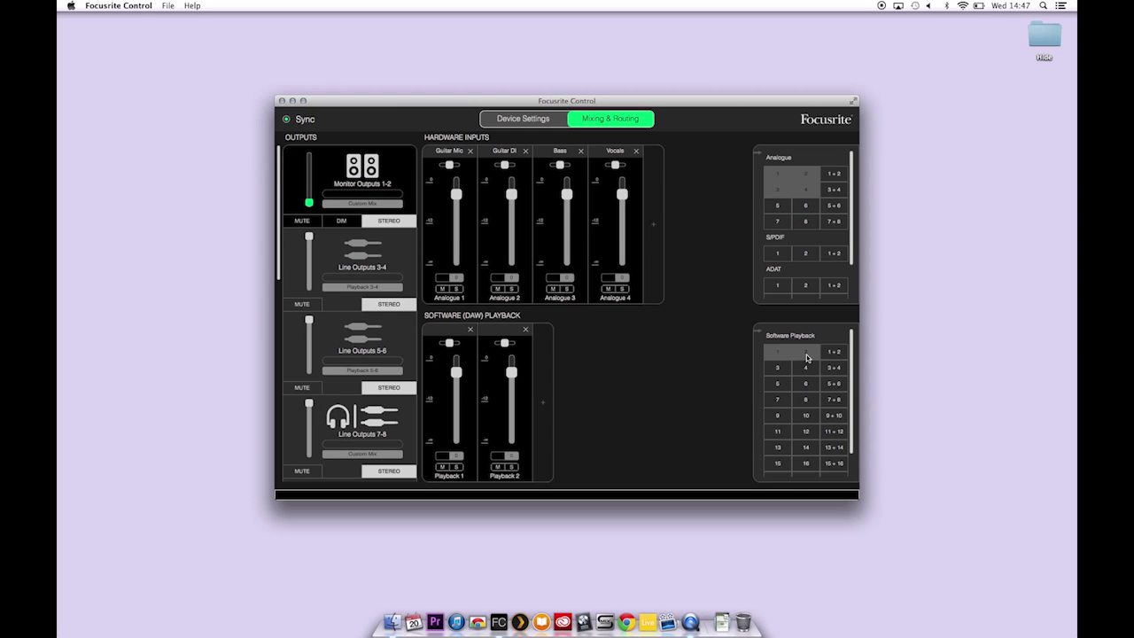
{"action": "left_click", "coordinate": [806, 357]}
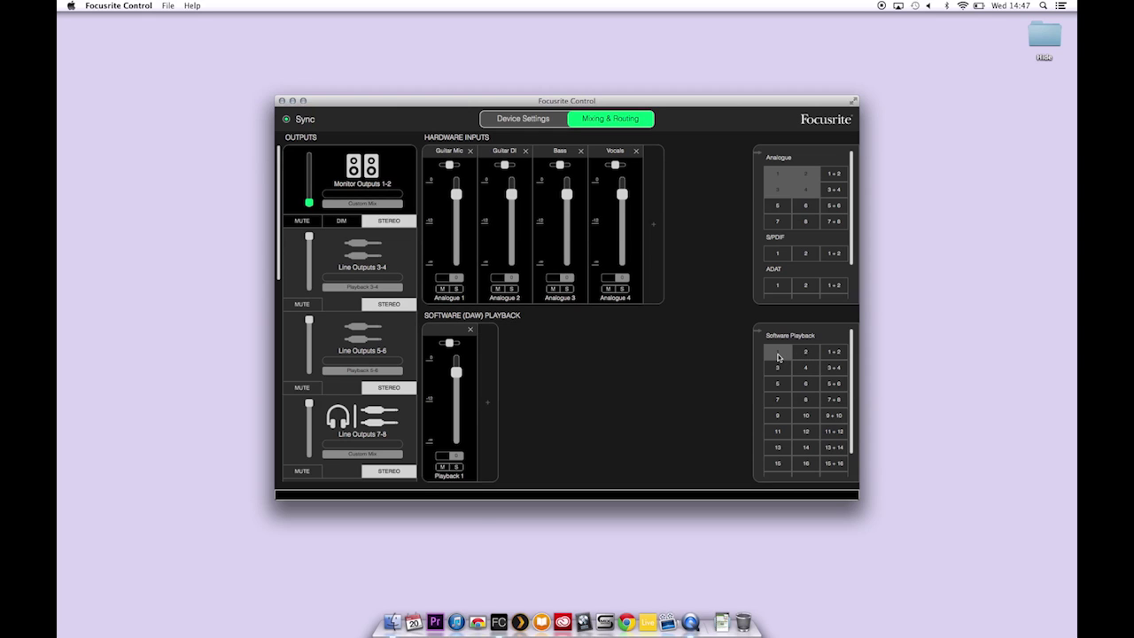
{"action": "left_click", "coordinate": [778, 357]}
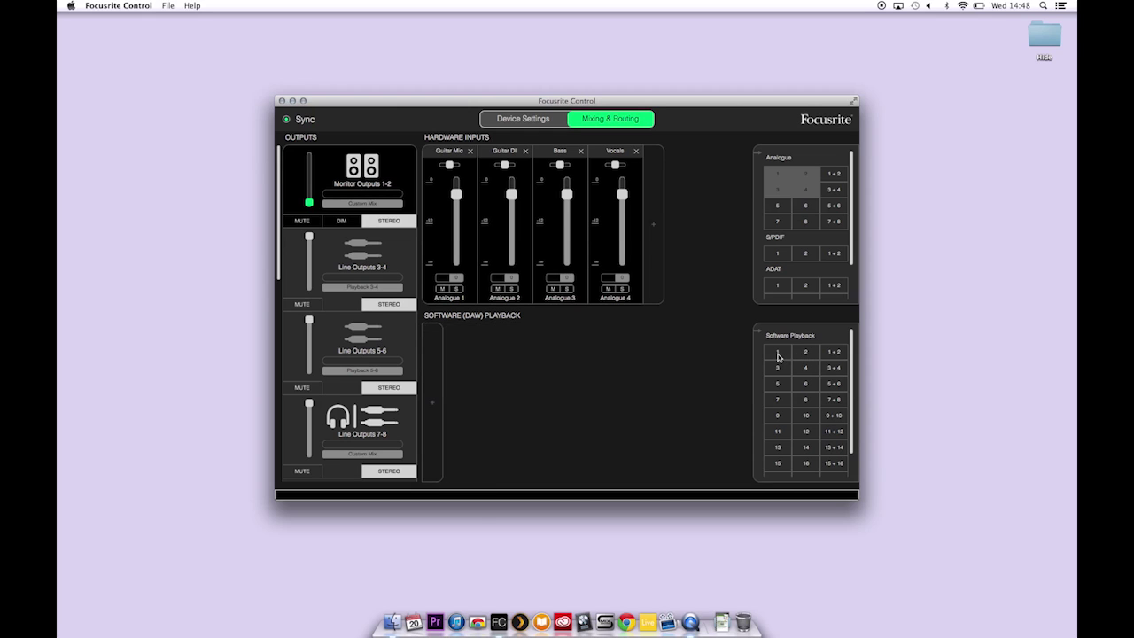
{"action": "left_click", "coordinate": [835, 358]}
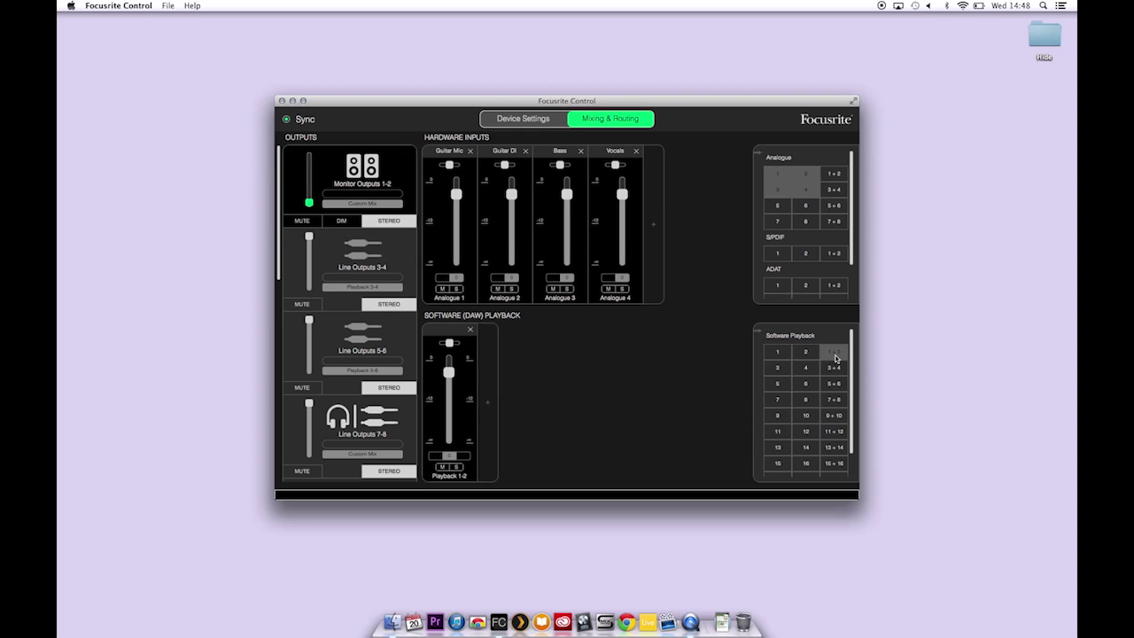
Try Playback 1-2 as the Monitor Outputs 1-2 source, then restore Custom Mix.
{"action": "left_click", "coordinate": [366, 204]}
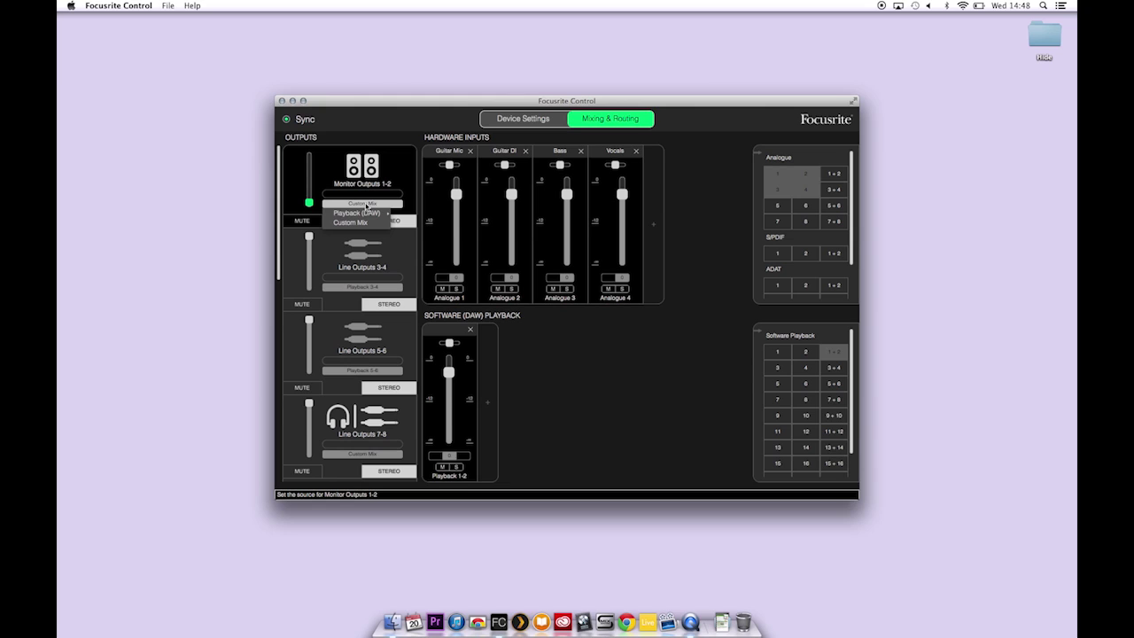
{"action": "mouse_move", "coordinate": [365, 214]}
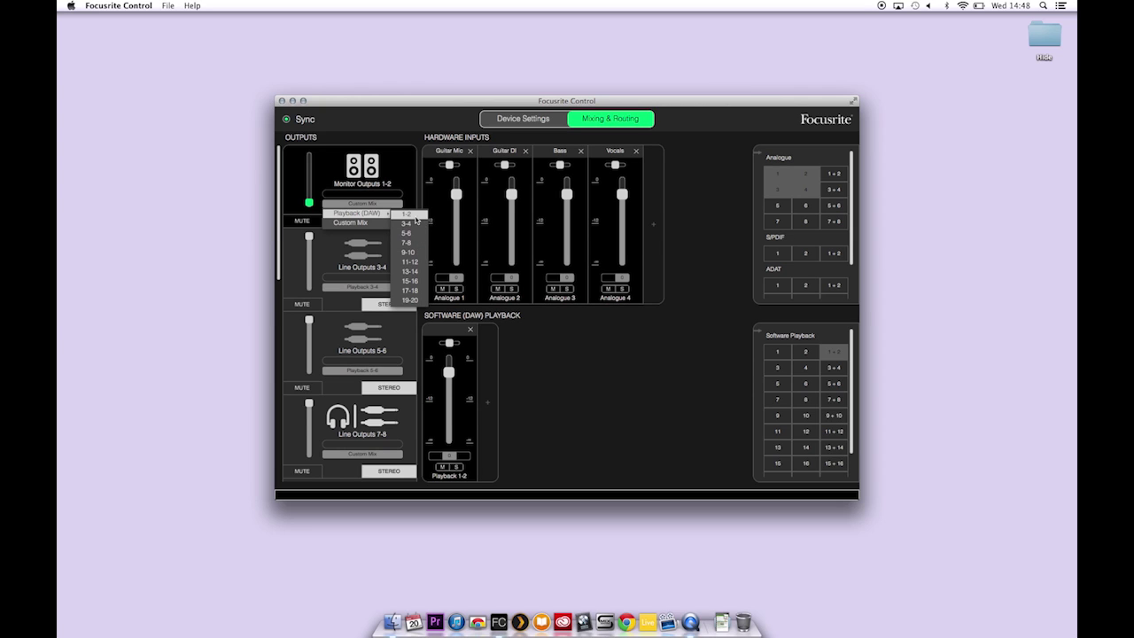
{"action": "left_click", "coordinate": [408, 214]}
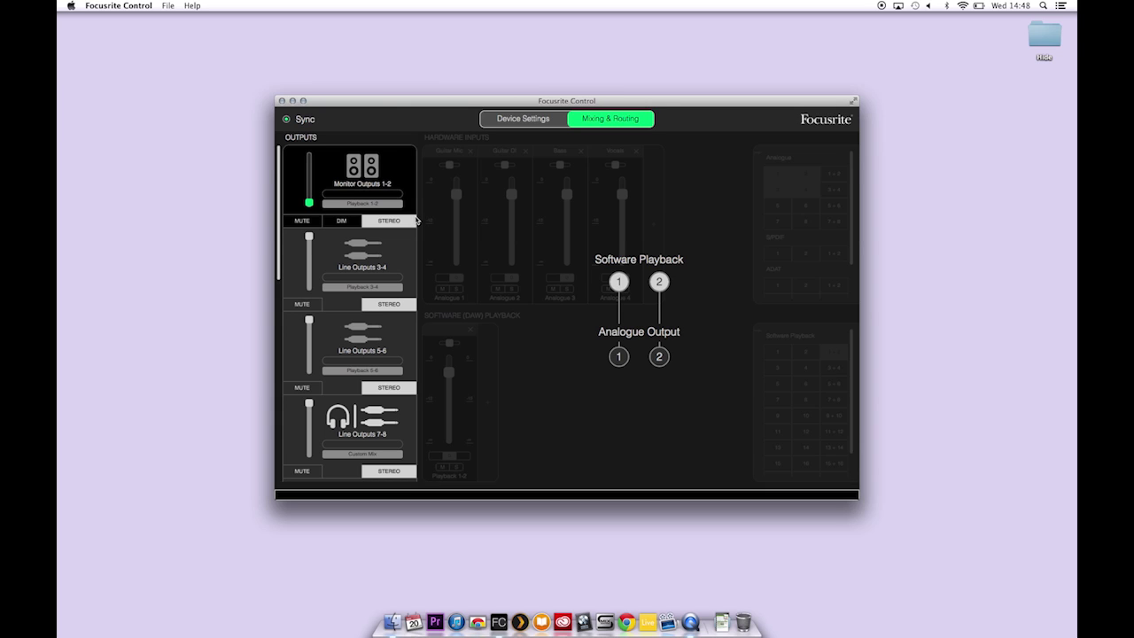
{"action": "left_click", "coordinate": [362, 202]}
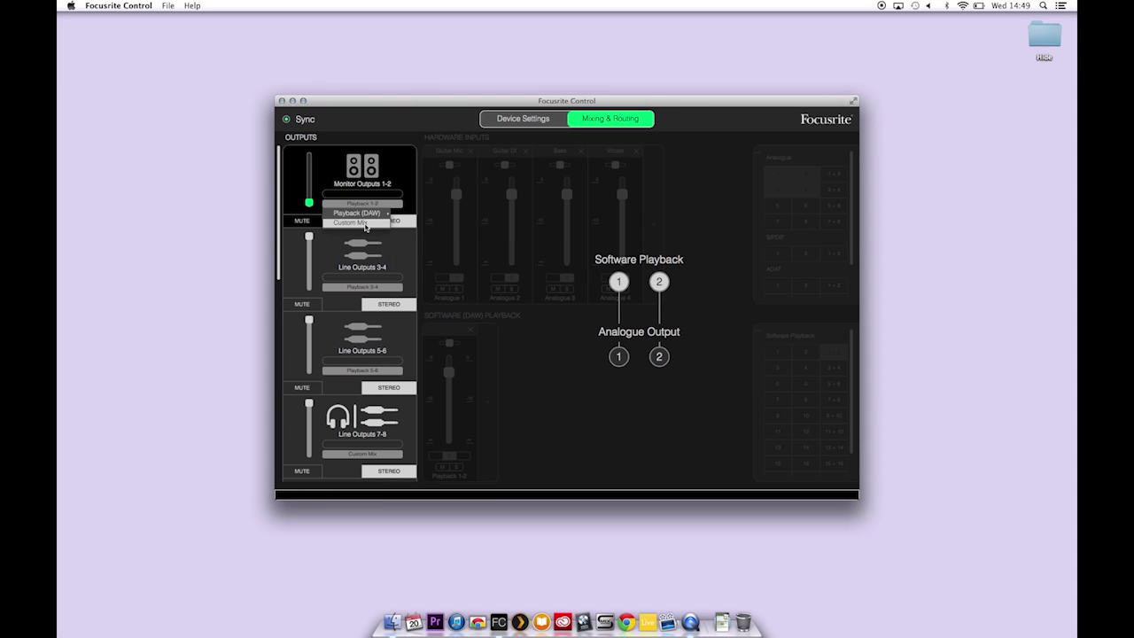
{"action": "left_click", "coordinate": [364, 223]}
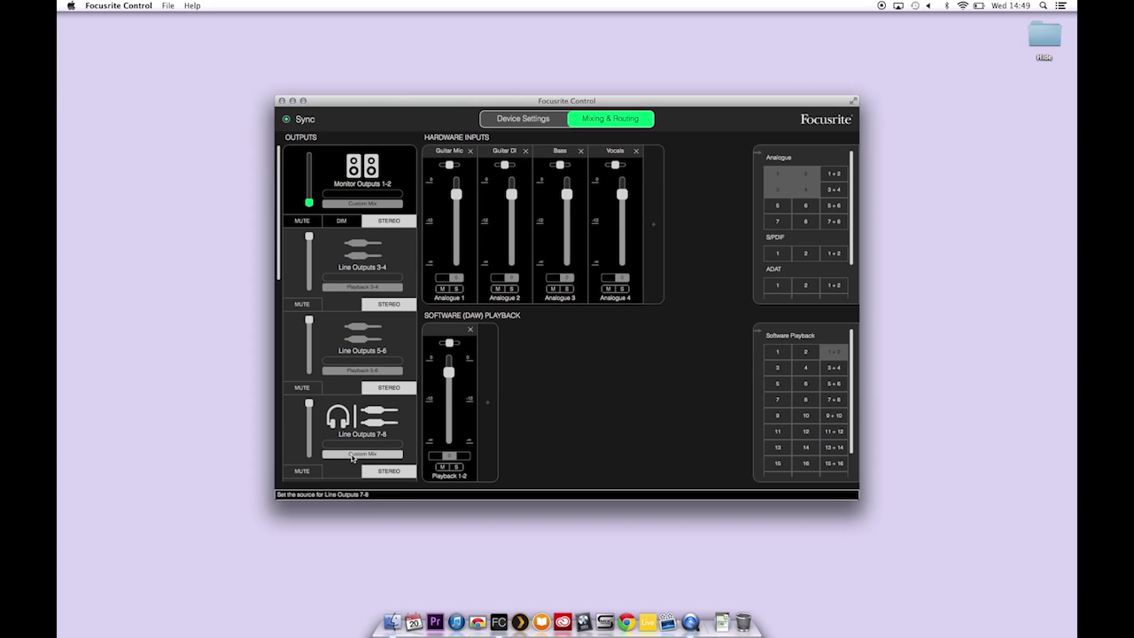
In the Line Outputs 7-8 mix, lower Guitar Mic, Guitar DI and Bass (~-18) and raise Vocals.
{"action": "left_click", "coordinate": [359, 422]}
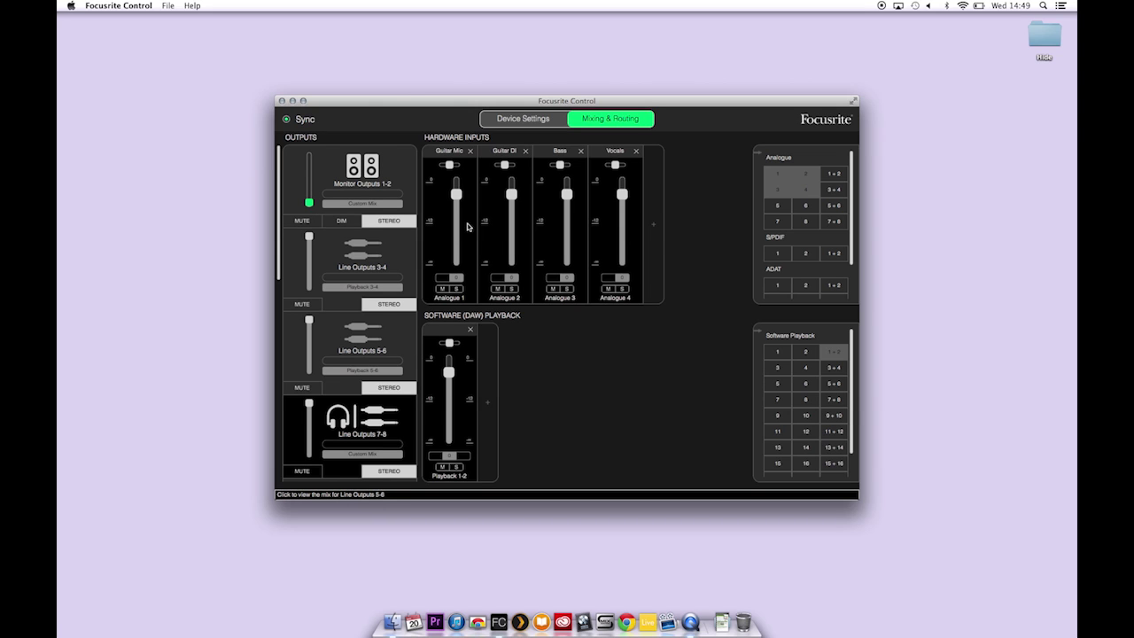
{"action": "left_click_drag", "start_coordinate": [456, 196], "coordinate": [459, 229]}
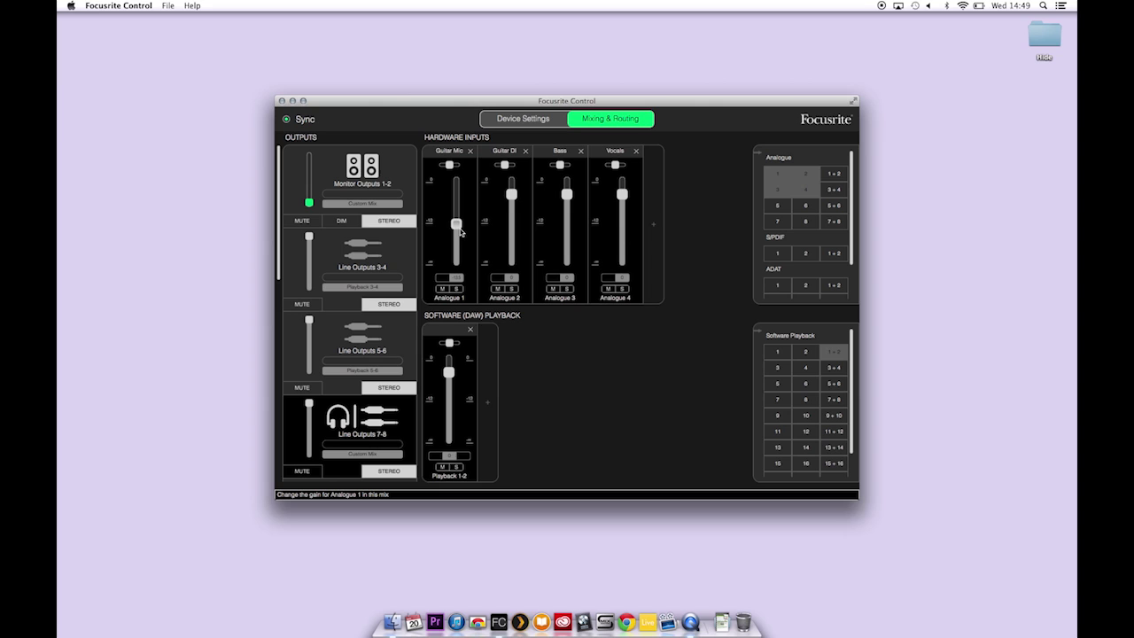
{"action": "left_click_drag", "start_coordinate": [511, 195], "coordinate": [515, 232]}
{"action": "left_click_drag", "start_coordinate": [567, 195], "coordinate": [568, 239]}
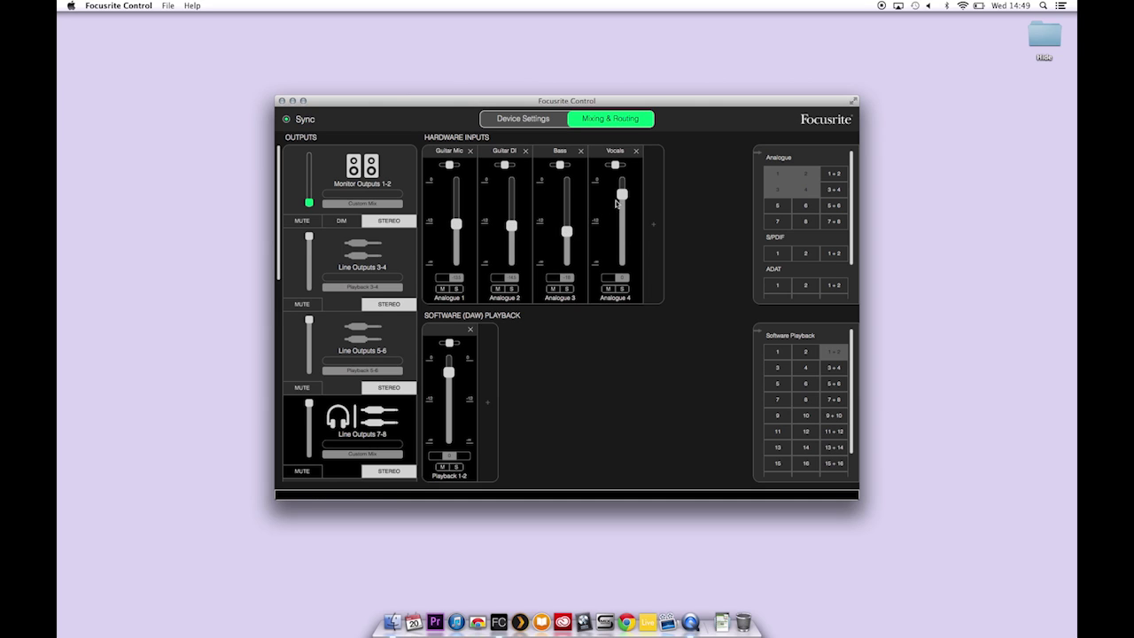
{"action": "left_click_drag", "start_coordinate": [622, 195], "coordinate": [622, 179]}
{"action": "scroll", "coordinate": [340, 372], "scroll_direction": "down", "scroll_amount": 3}
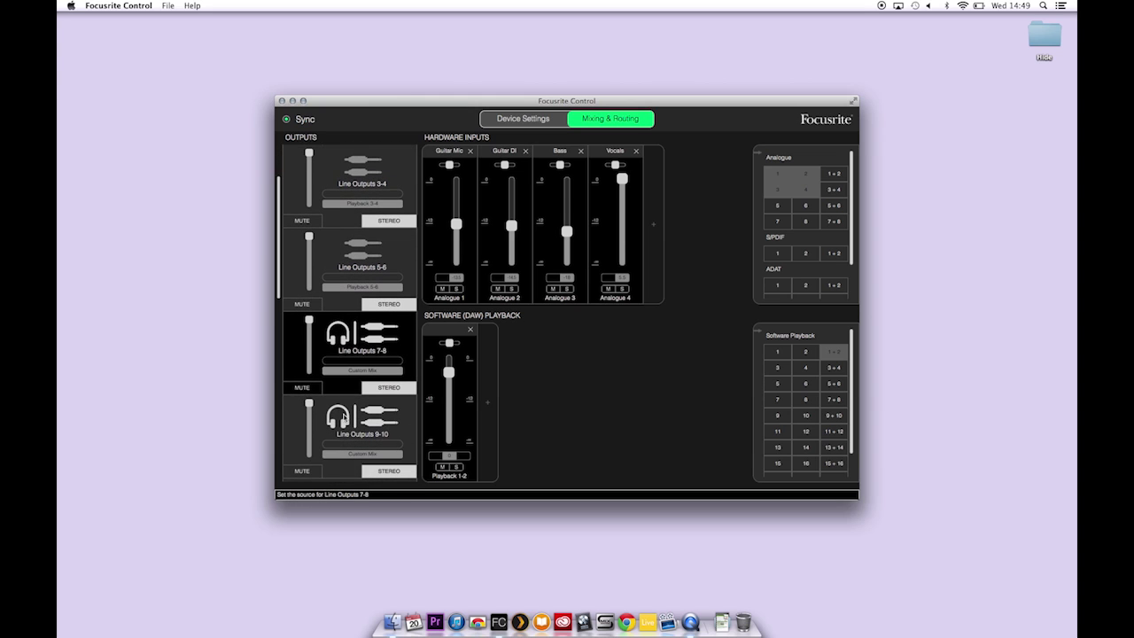
In the Line Outputs 9-10 mix, lower the Bass and Vocals faders.
{"action": "left_click", "coordinate": [344, 418]}
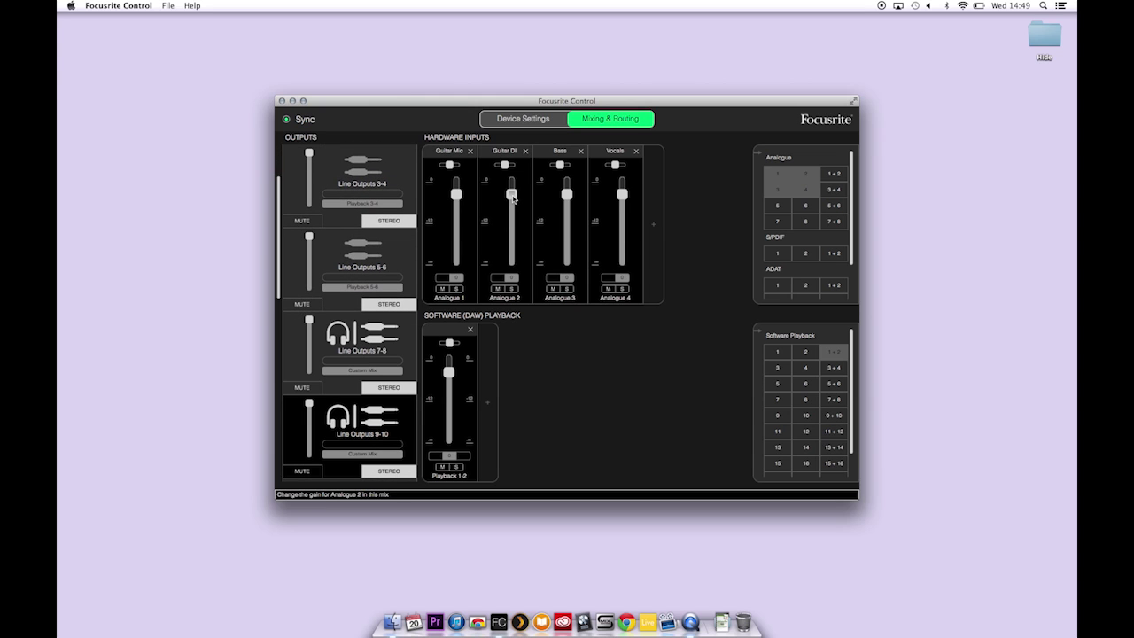
{"action": "left_click_drag", "start_coordinate": [567, 194], "coordinate": [567, 230]}
{"action": "left_click_drag", "start_coordinate": [623, 194], "coordinate": [623, 249]}
{"action": "scroll", "coordinate": [352, 436], "scroll_direction": "down", "scroll_amount": 3}
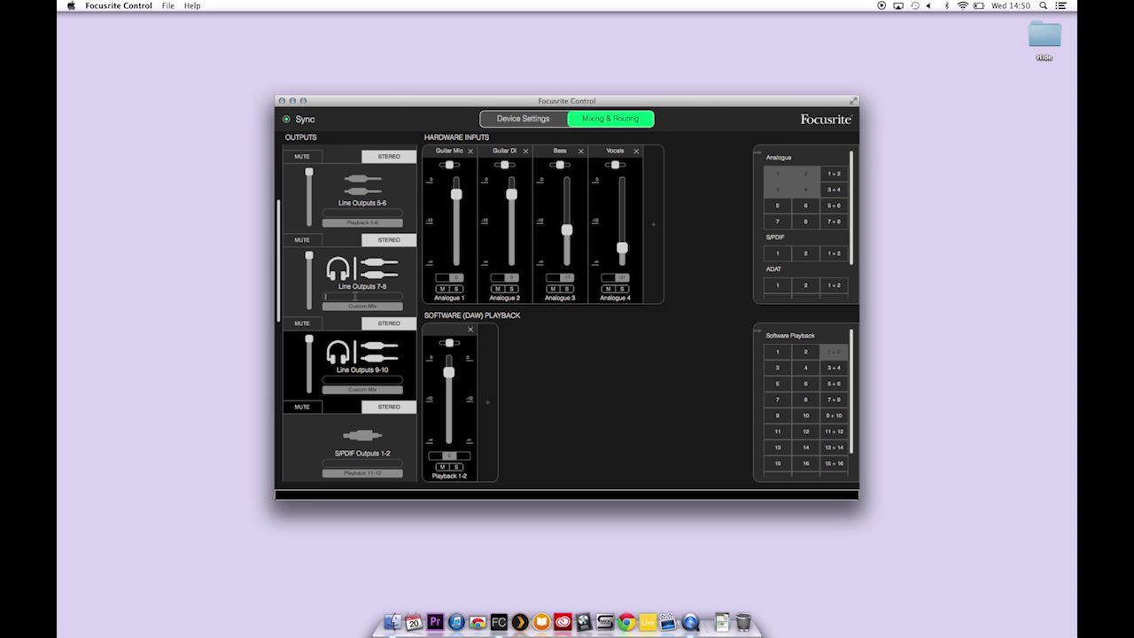
Finish the first performer's nickname and label Line Outputs 9-10 with the second performer's nickname.
{"action": "type", "text": "ave"}
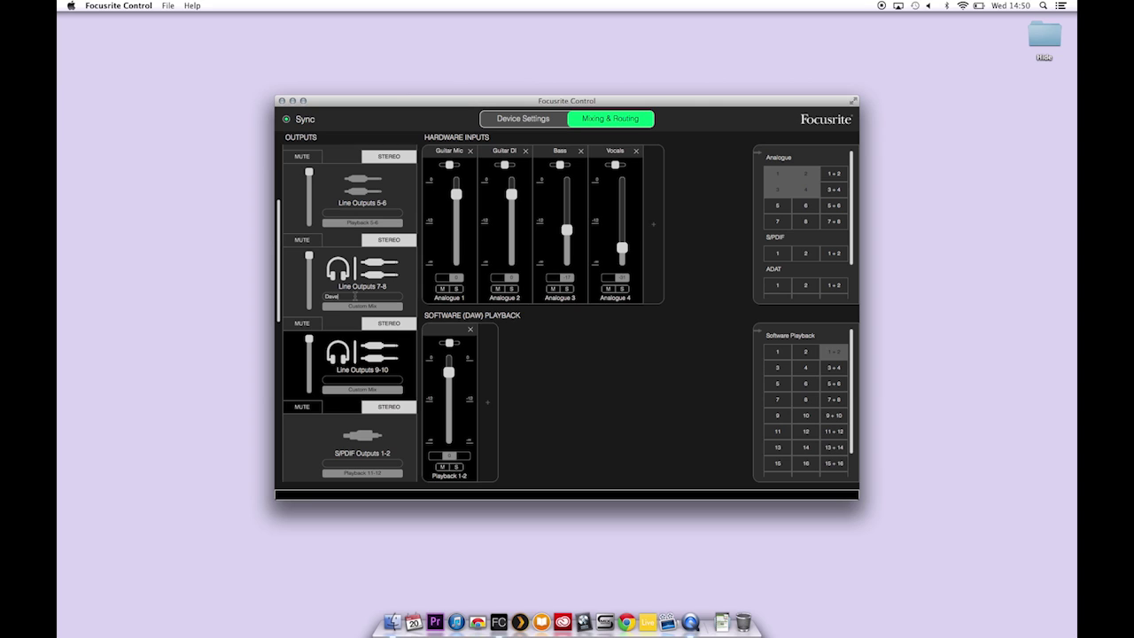
{"action": "left_click", "coordinate": [338, 379]}
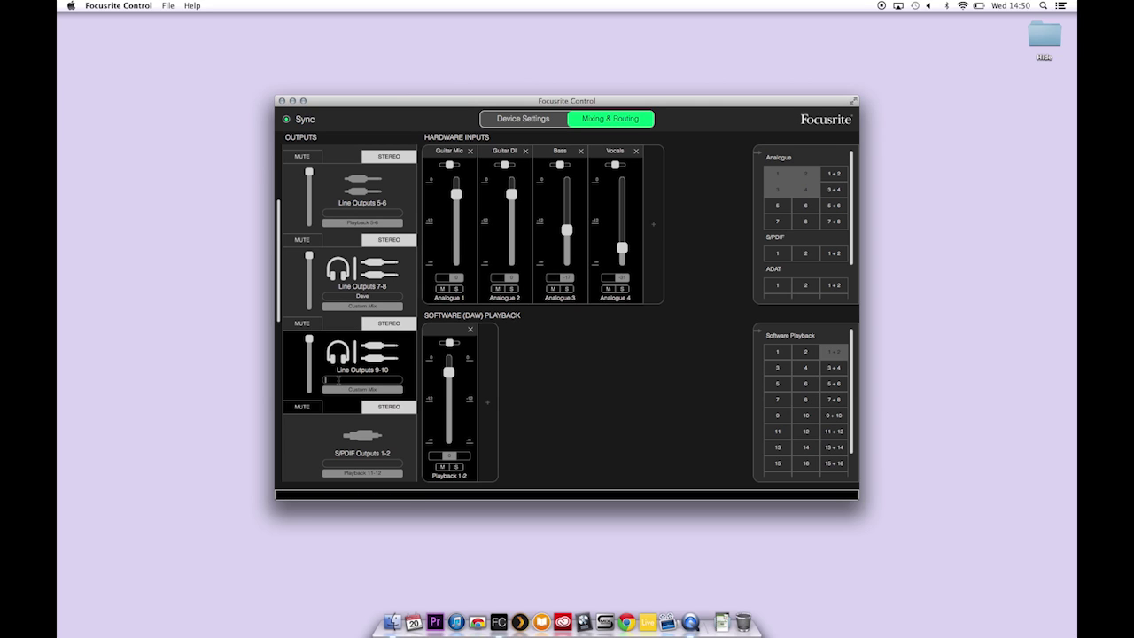
{"action": "type", "text": "Lisa"}
{"action": "key", "text": "Return"}
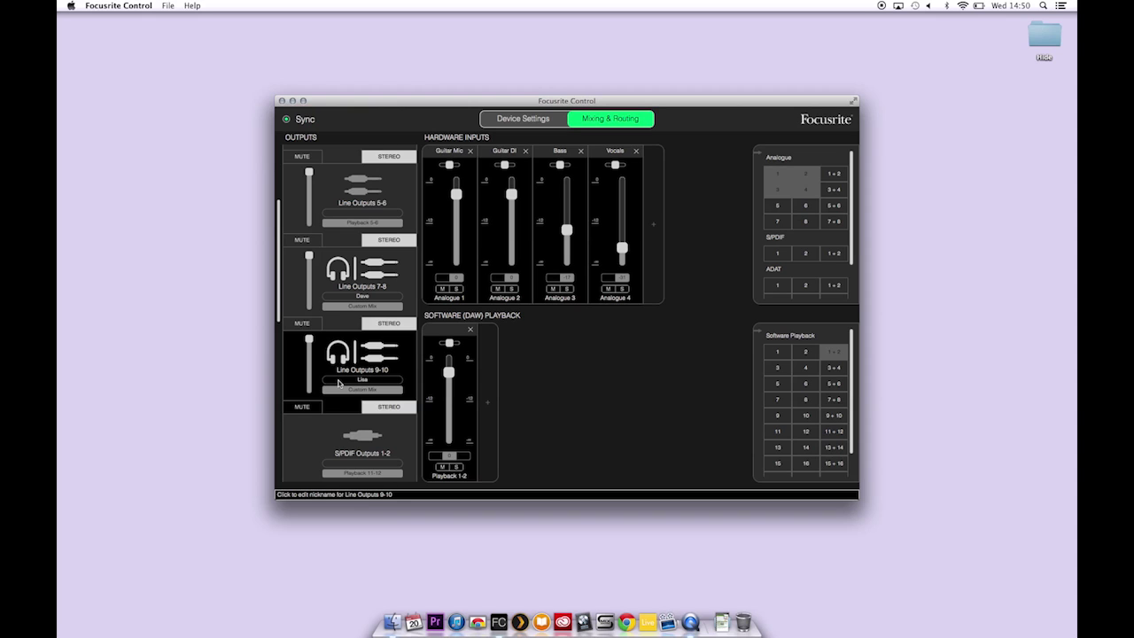
Save the setup as an "HP Mix" snapshot named after both performers.
{"action": "left_click", "coordinate": [167, 6]}
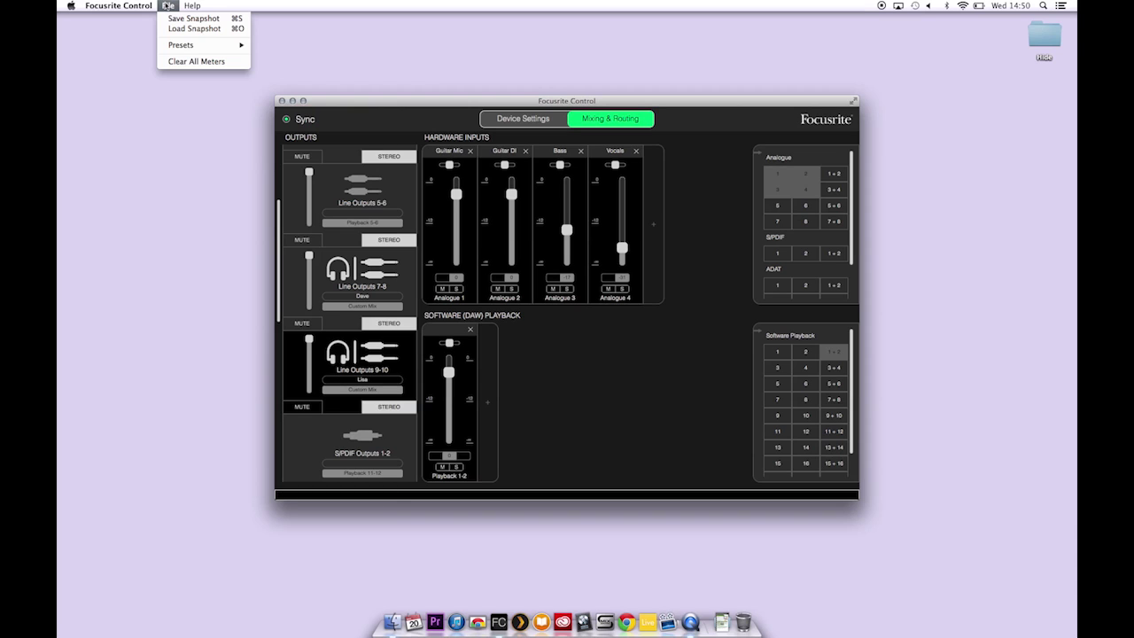
{"action": "left_click", "coordinate": [175, 18]}
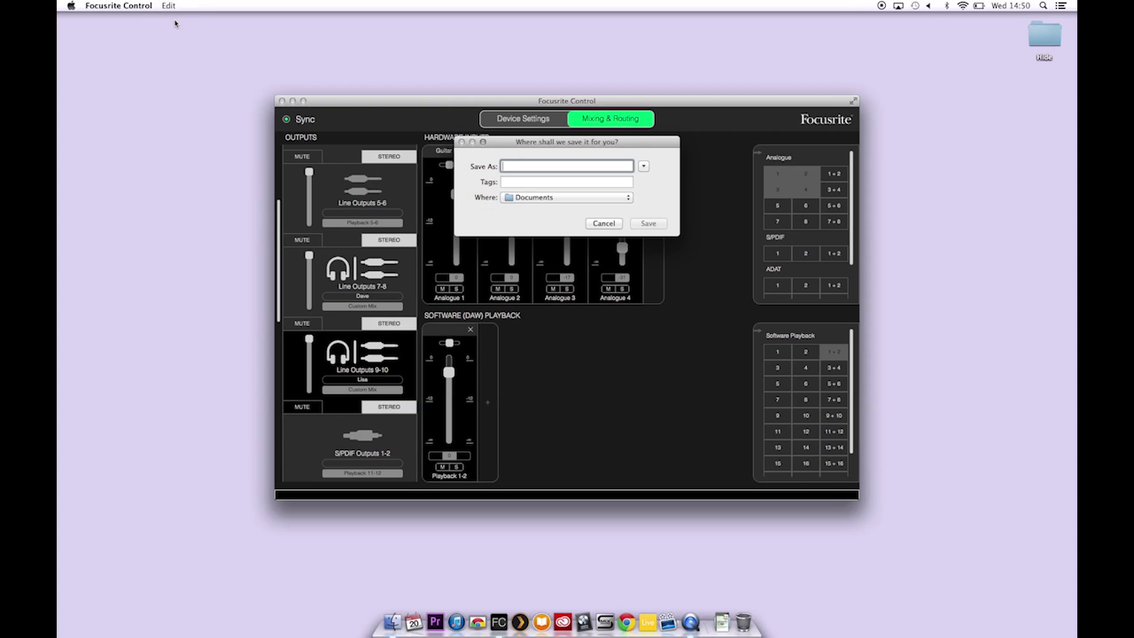
{"action": "type", "text": "Dave & Lisa HP Mix"}
{"action": "key", "text": "Return"}
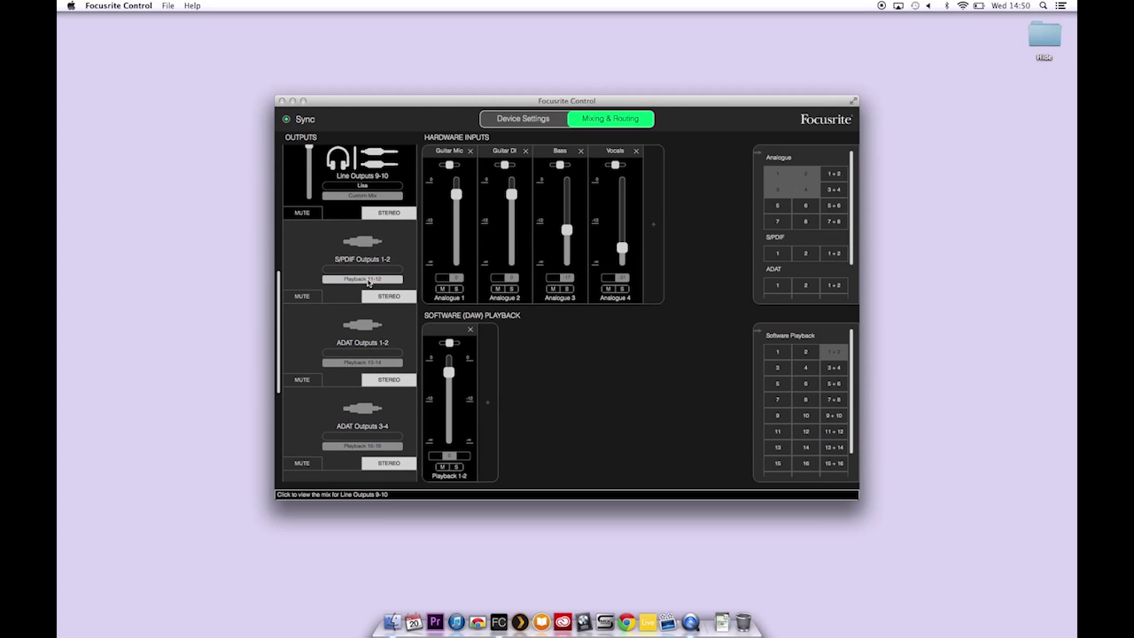
Set the Loopback 1-2 output's source to Playback (DAW) 1-2.
{"action": "scroll", "coordinate": [362, 282], "scroll_direction": "down", "scroll_amount": 6}
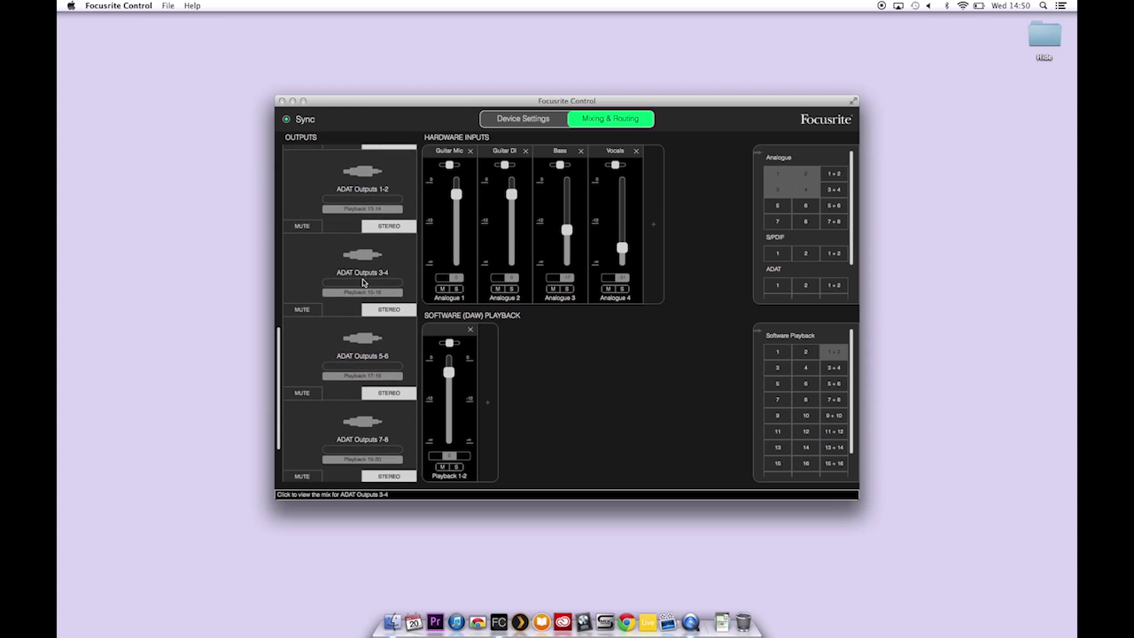
{"action": "scroll", "coordinate": [362, 282], "scroll_direction": "down", "scroll_amount": 3}
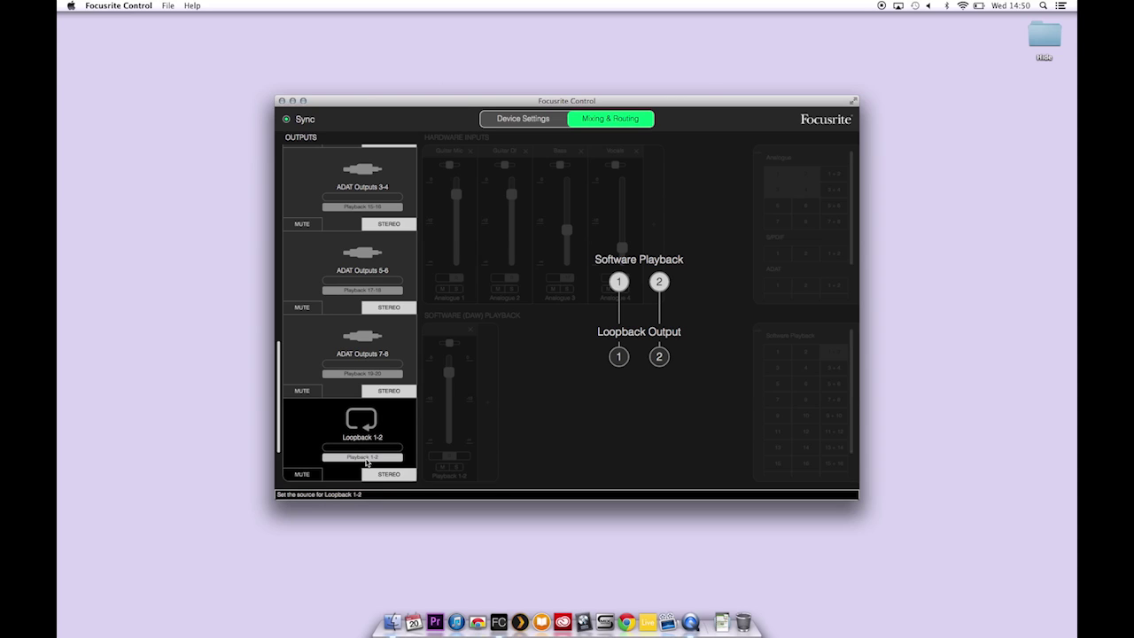
{"action": "left_click", "coordinate": [365, 456]}
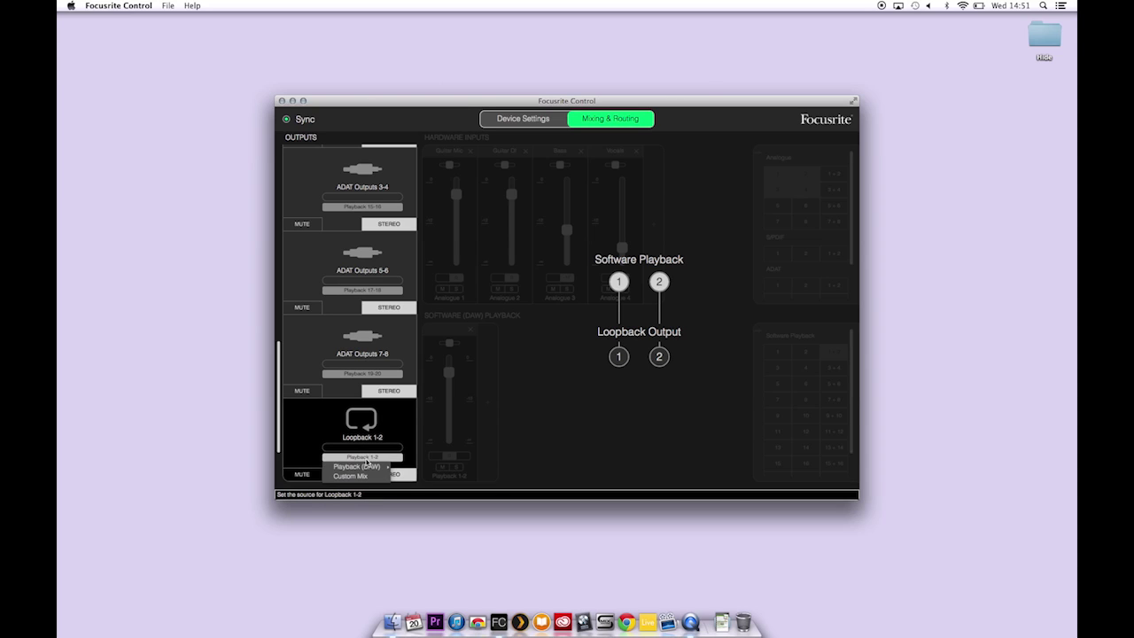
{"action": "mouse_move", "coordinate": [366, 467]}
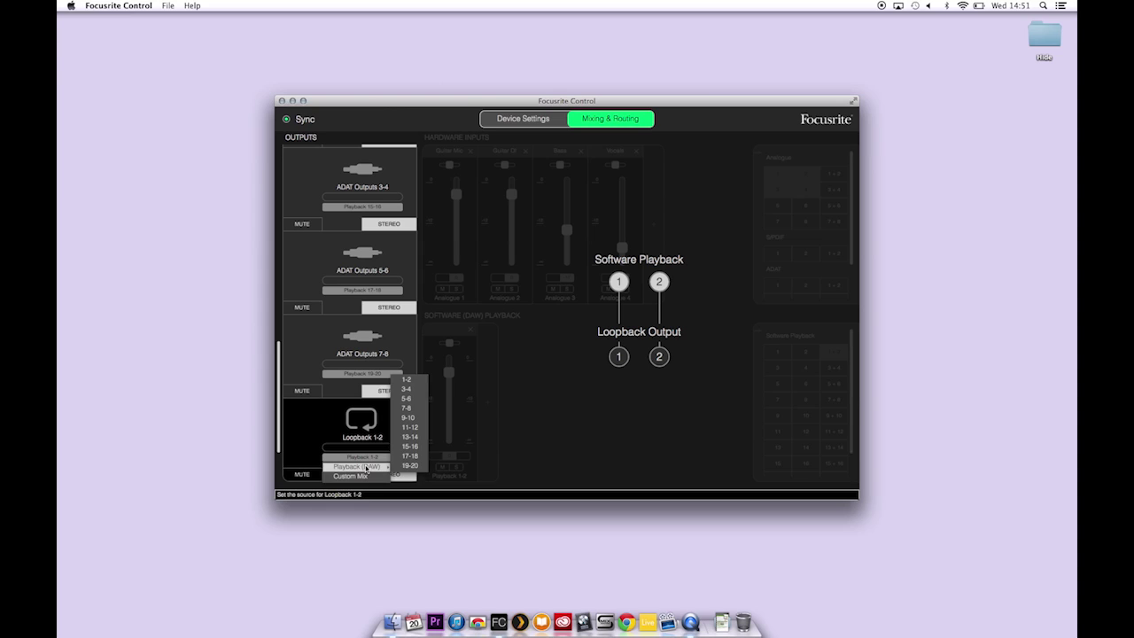
{"action": "left_click", "coordinate": [412, 381]}
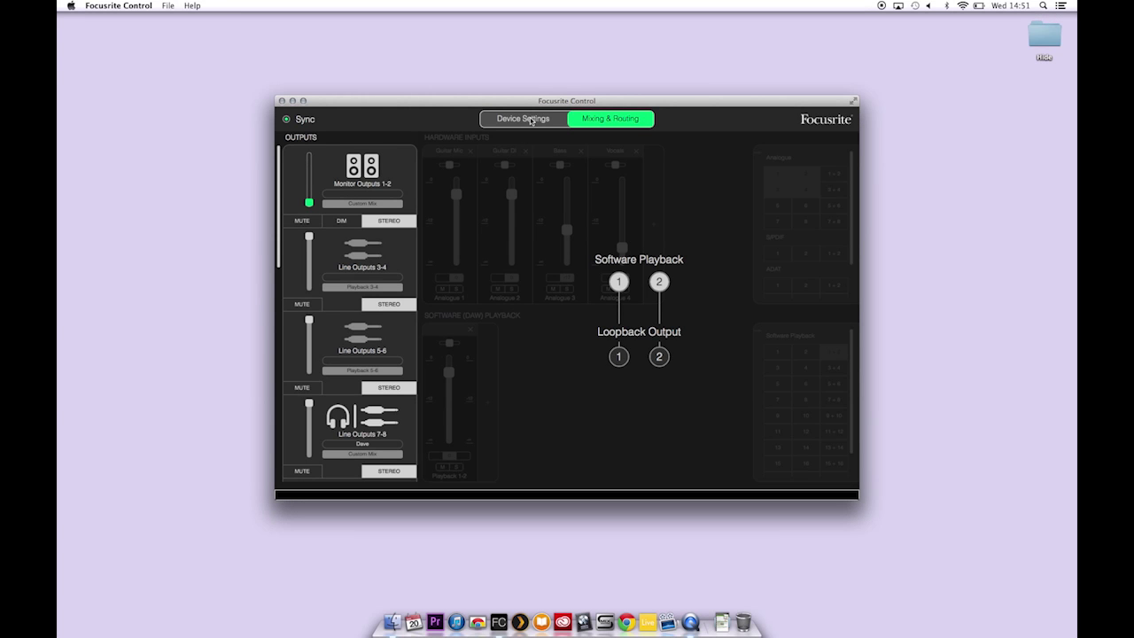
On Device Settings, toggle Analogue 1's AIR and Inst mode, leaving AIR off and Line mode.
{"action": "left_click", "coordinate": [532, 121]}
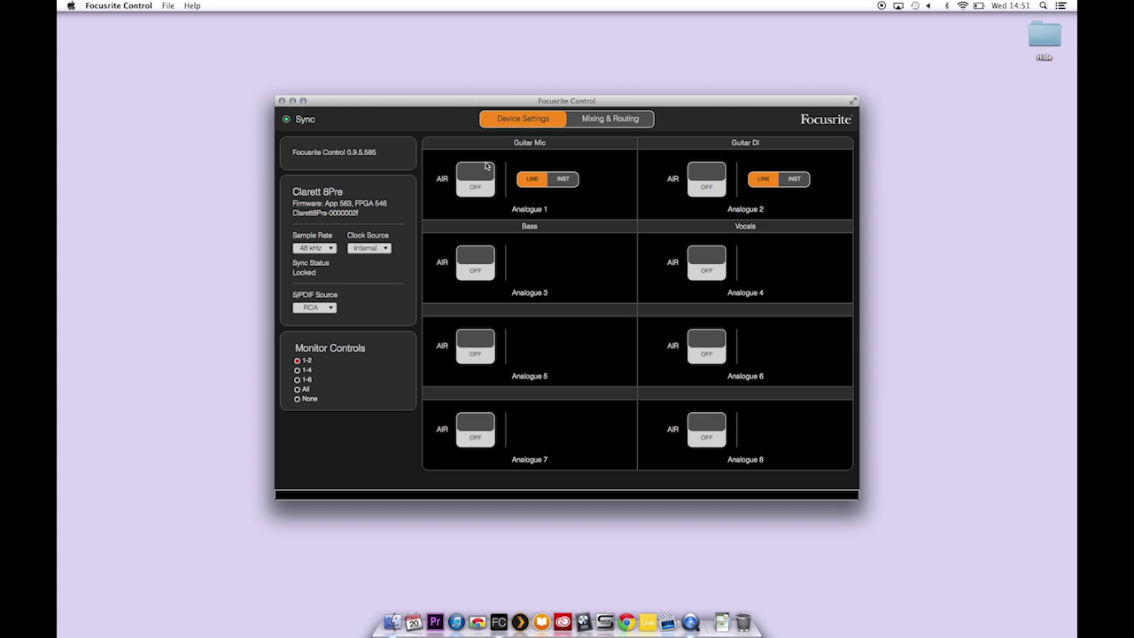
{"action": "left_click", "coordinate": [480, 171]}
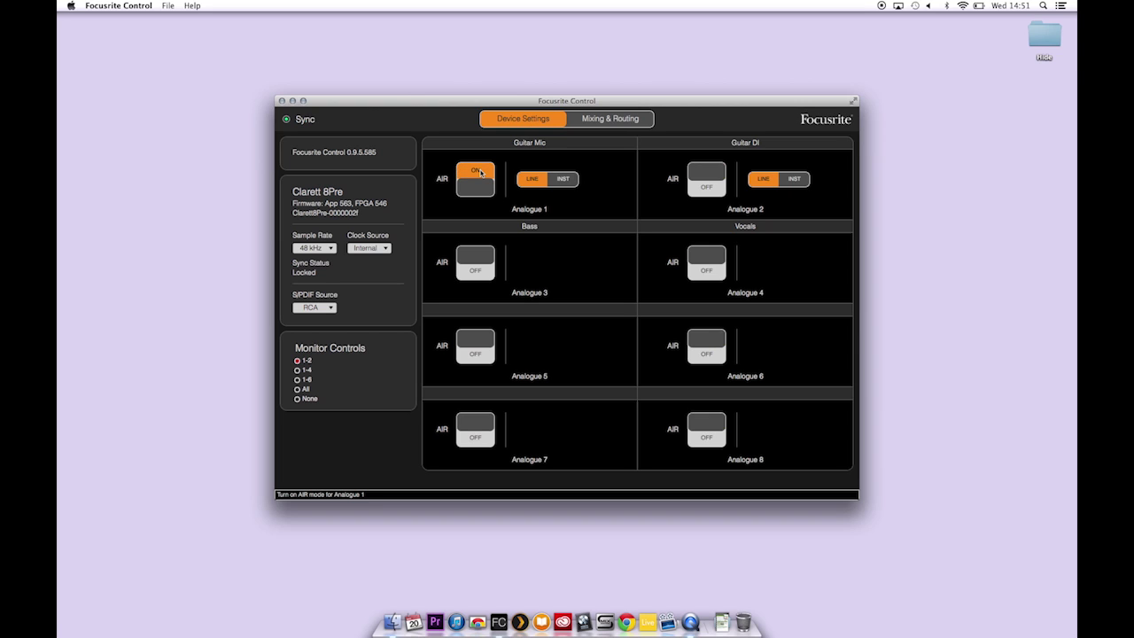
{"action": "left_click", "coordinate": [480, 171]}
{"action": "left_click", "coordinate": [563, 180]}
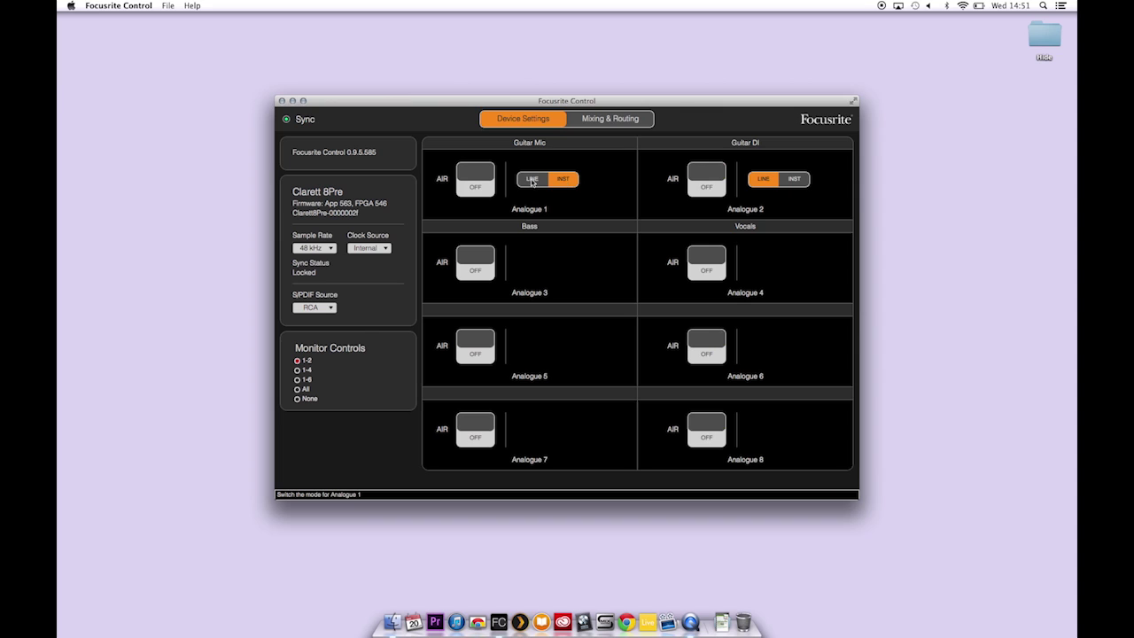
{"action": "left_click", "coordinate": [532, 179]}
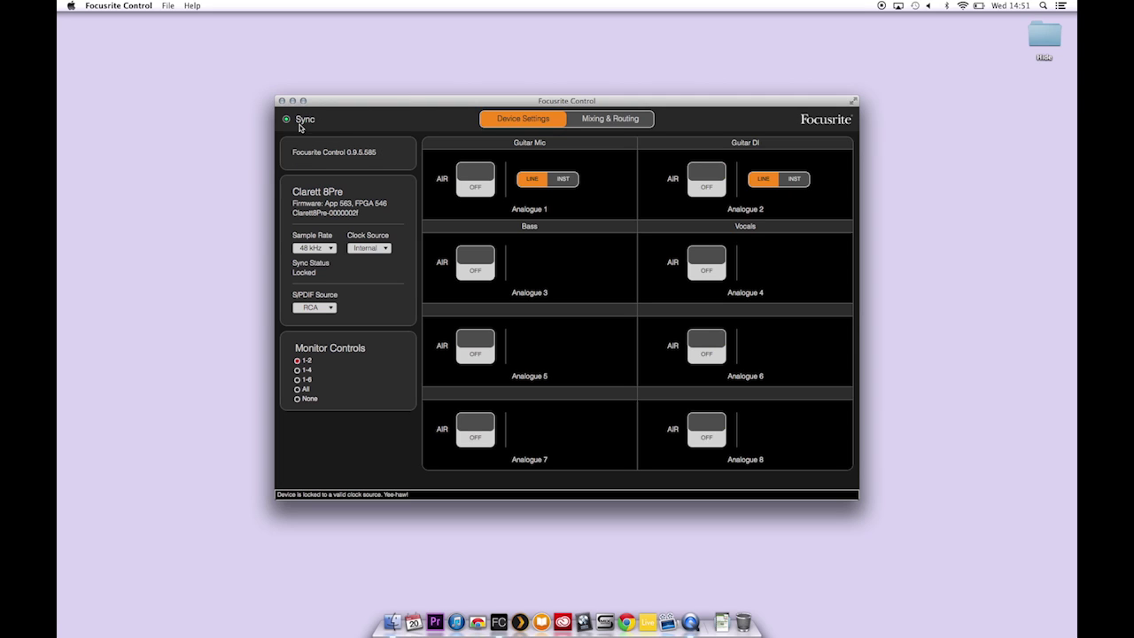
{"action": "mouse_move", "coordinate": [308, 159]}
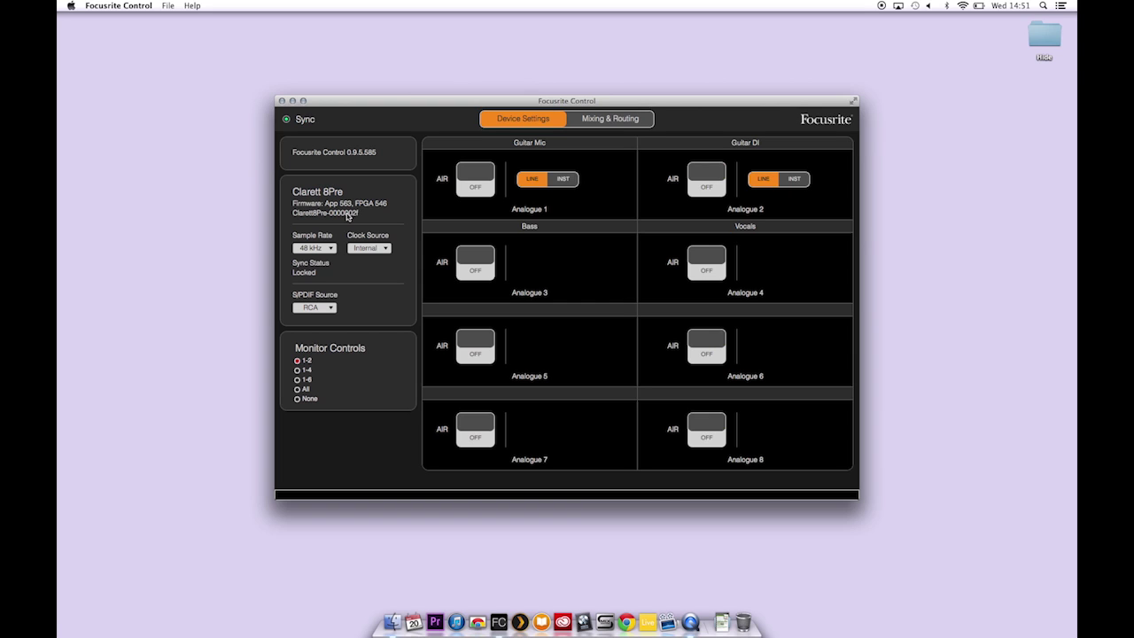
{"action": "left_click", "coordinate": [326, 248]}
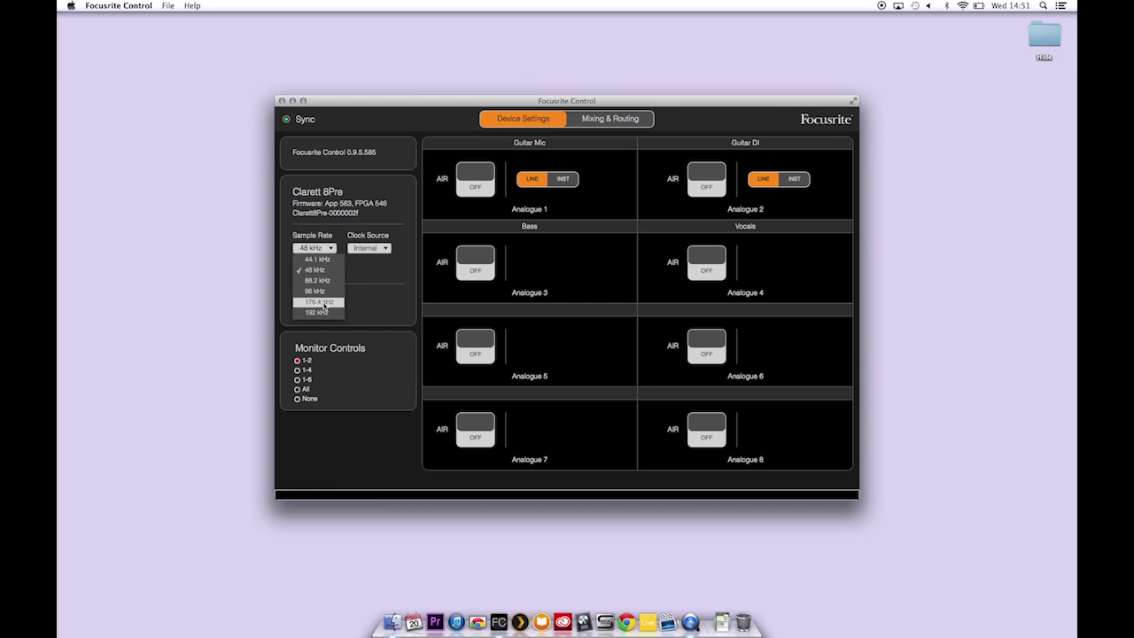
{"action": "left_click", "coordinate": [320, 271]}
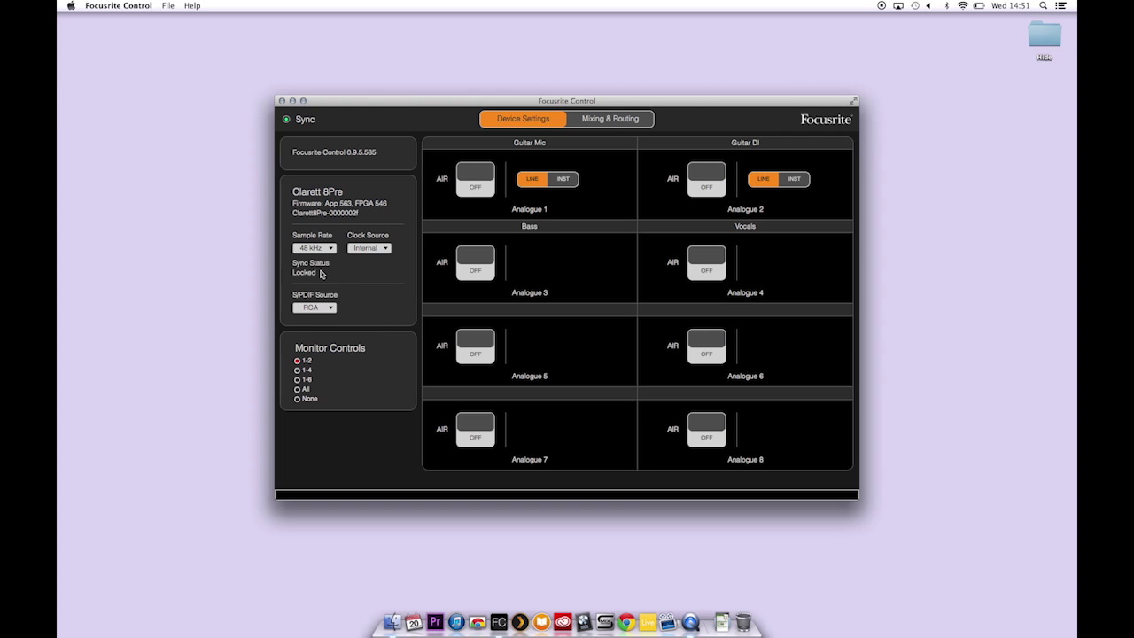
{"action": "left_click", "coordinate": [382, 252]}
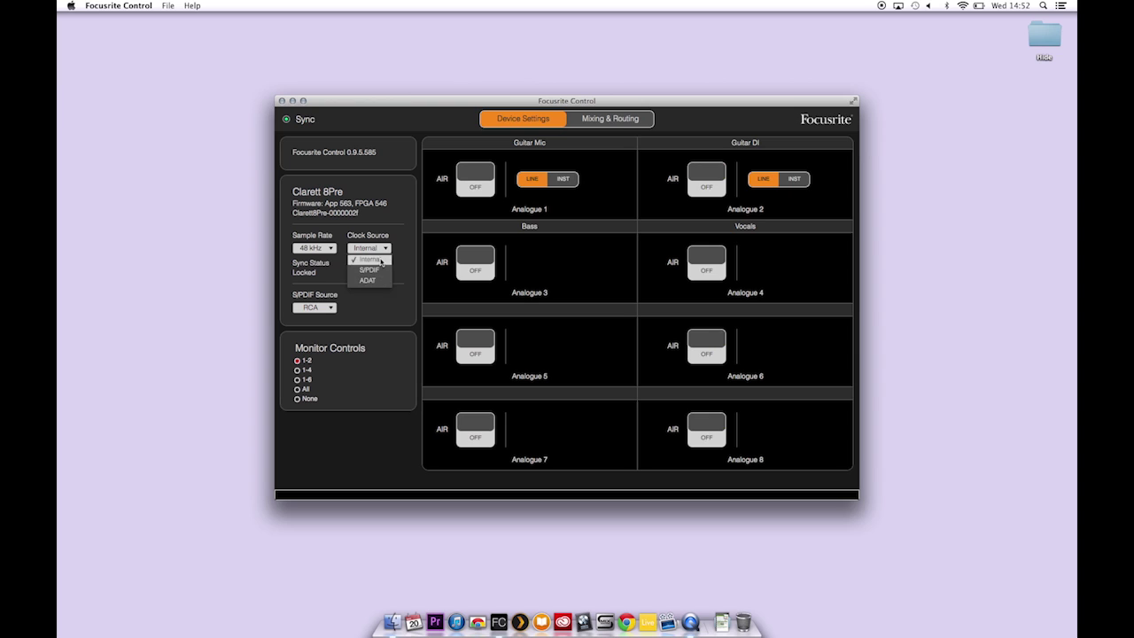
{"action": "left_click", "coordinate": [379, 251]}
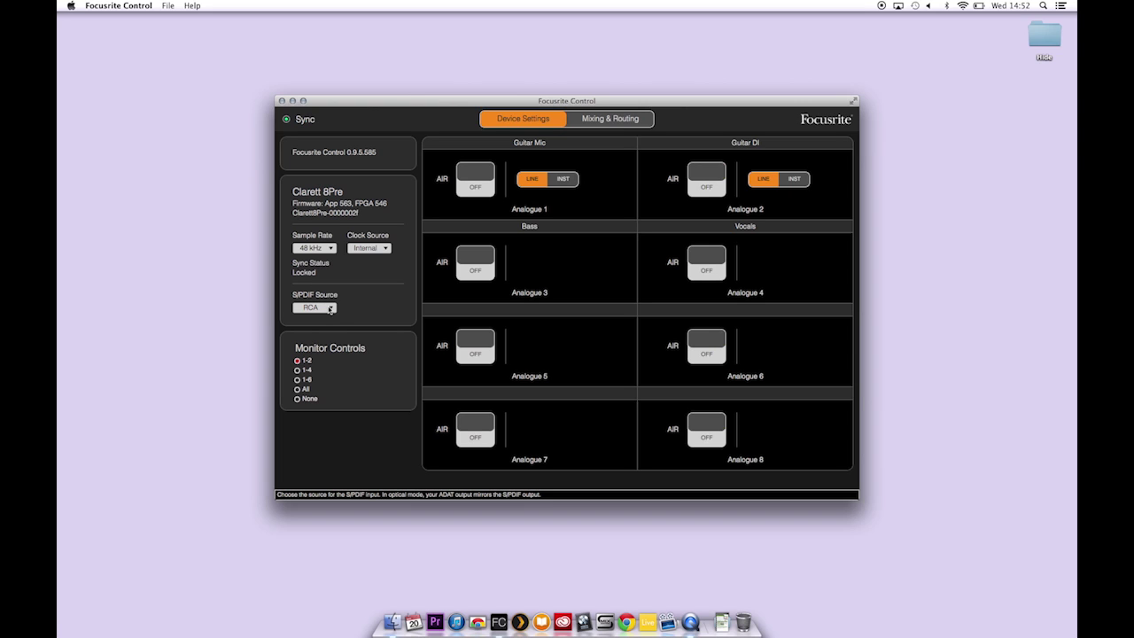
{"action": "left_click", "coordinate": [329, 310]}
{"action": "left_click", "coordinate": [330, 310]}
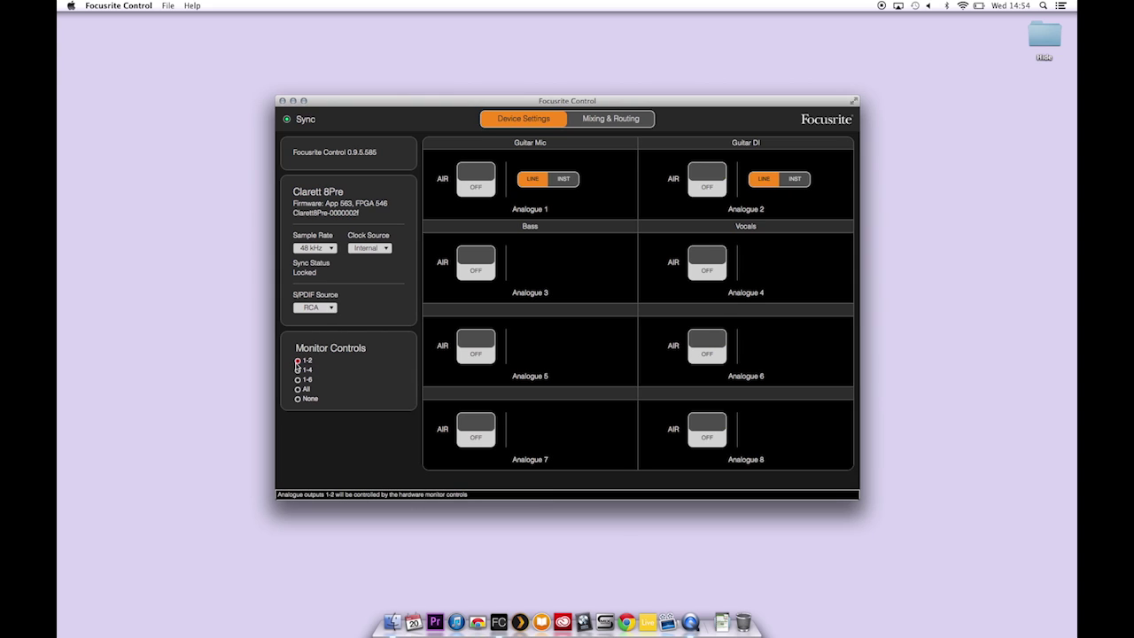
Set Monitor Controls to outputs 1-4, then confirm Line Outputs 3-4 gains monitor control in the mixer.
{"action": "left_click", "coordinate": [612, 119]}
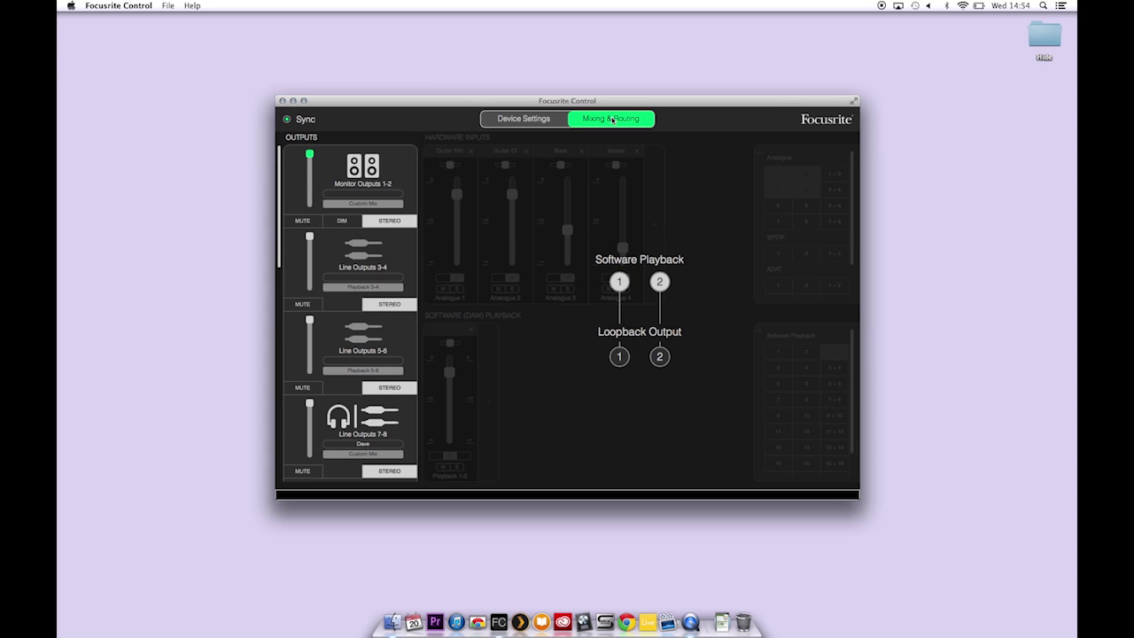
{"action": "left_click", "coordinate": [541, 120]}
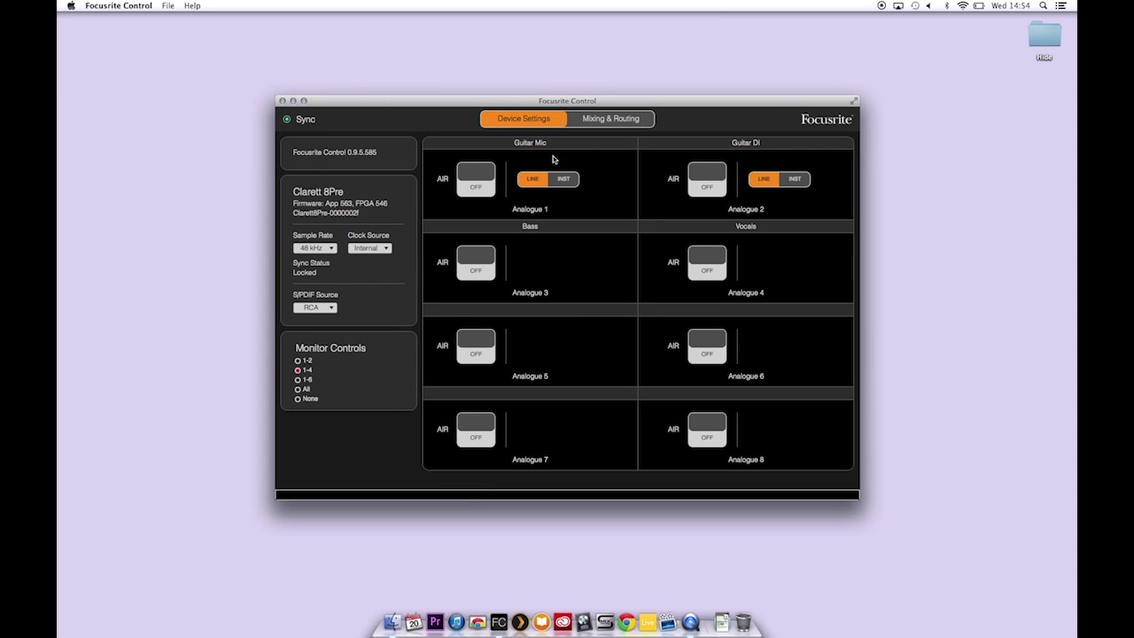
{"action": "left_click", "coordinate": [613, 119]}
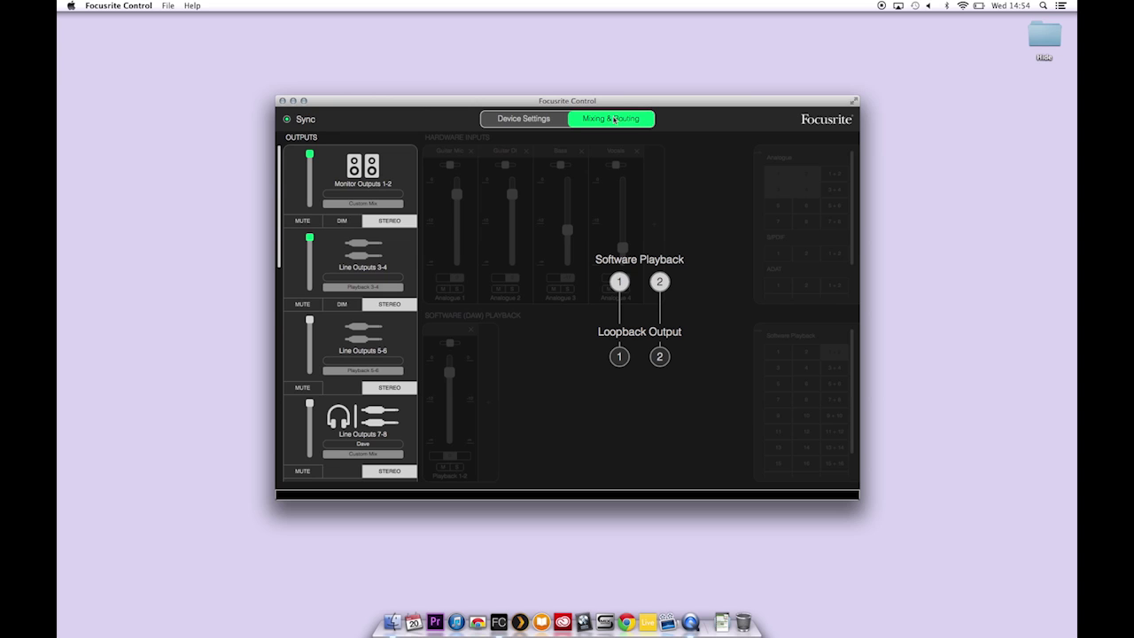